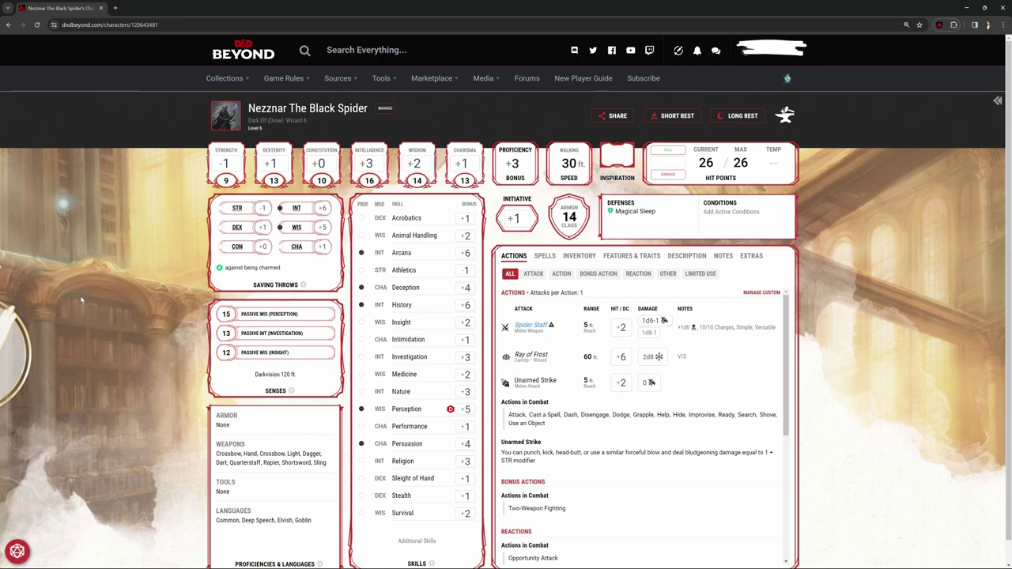
# Review the wizard class features of Nezznar The Black Spider through Transmuter's Stone, and show the racial traits.
pyautogui.hotkey('ctrl', 'l')
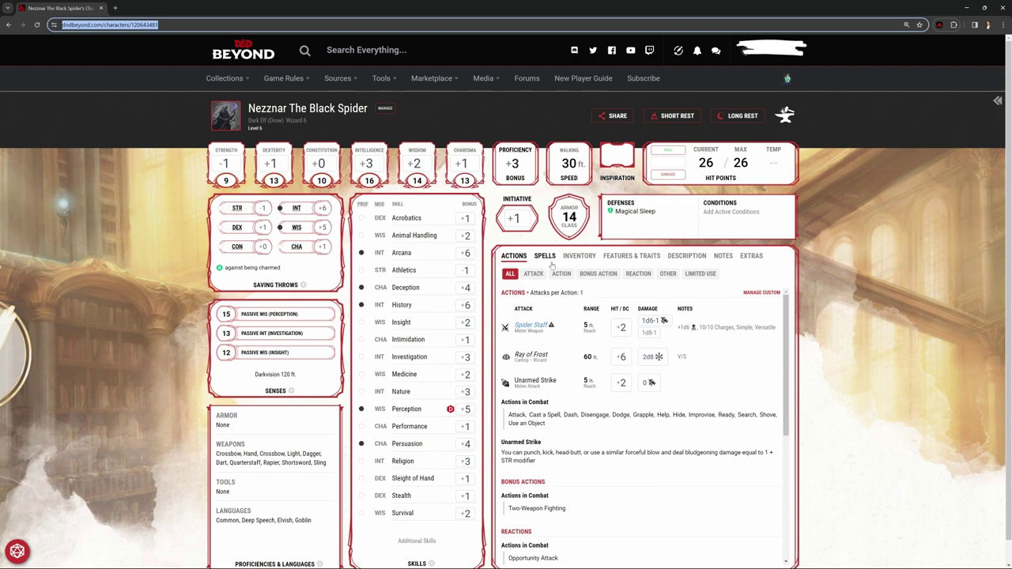
pyautogui.click(628, 255)
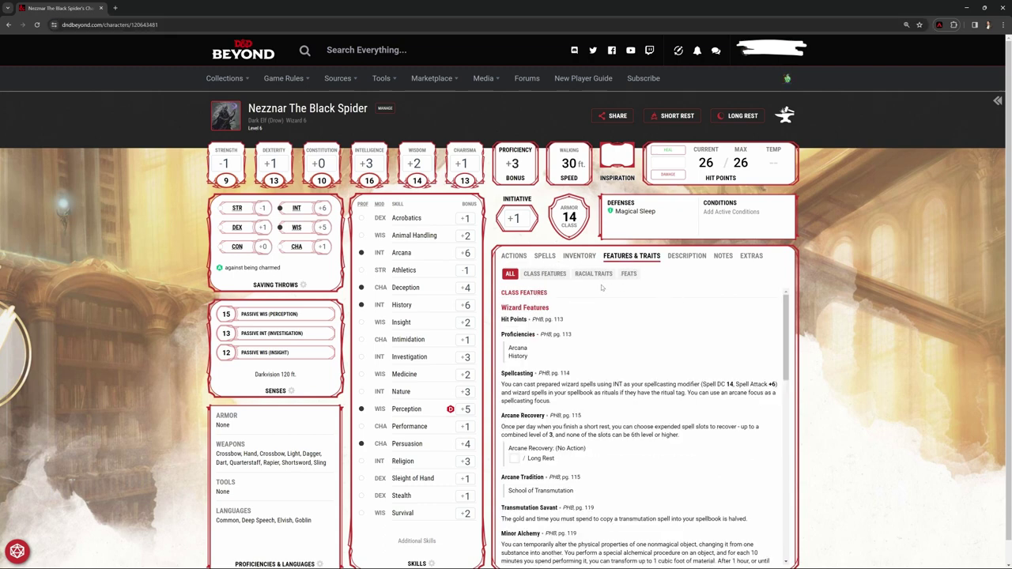
pyautogui.click(629, 274)
pyautogui.click(542, 274)
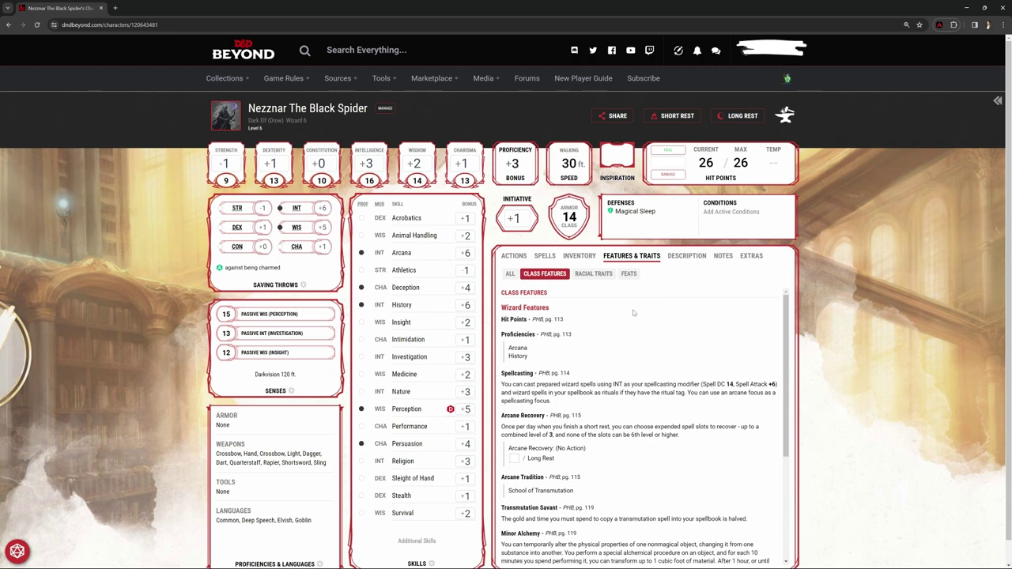
pyautogui.scroll(-1, 639, 359)
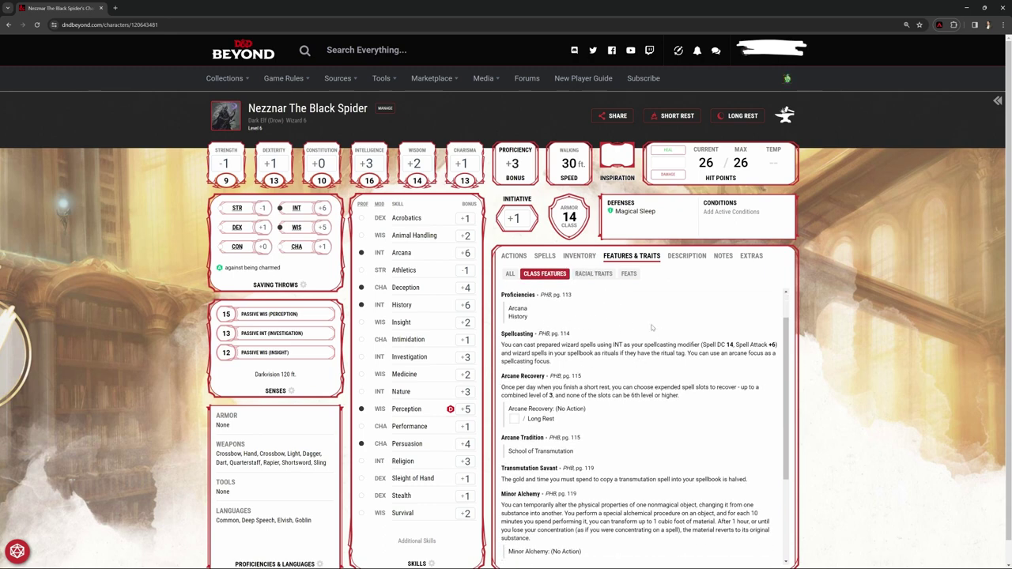
pyautogui.scroll(-1, 621, 355)
pyautogui.scroll(-3, 633, 356)
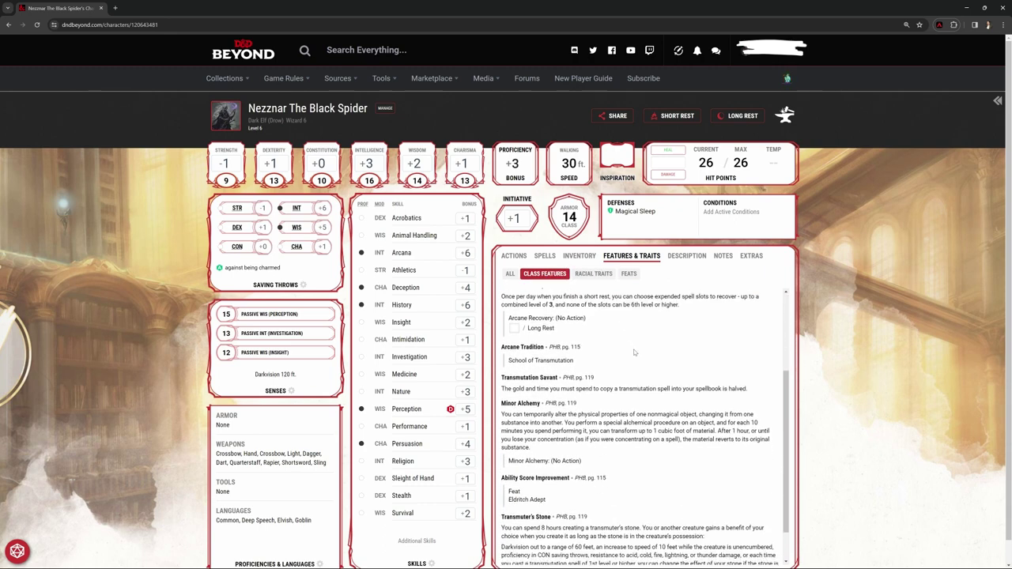
pyautogui.scroll(-1, 645, 354)
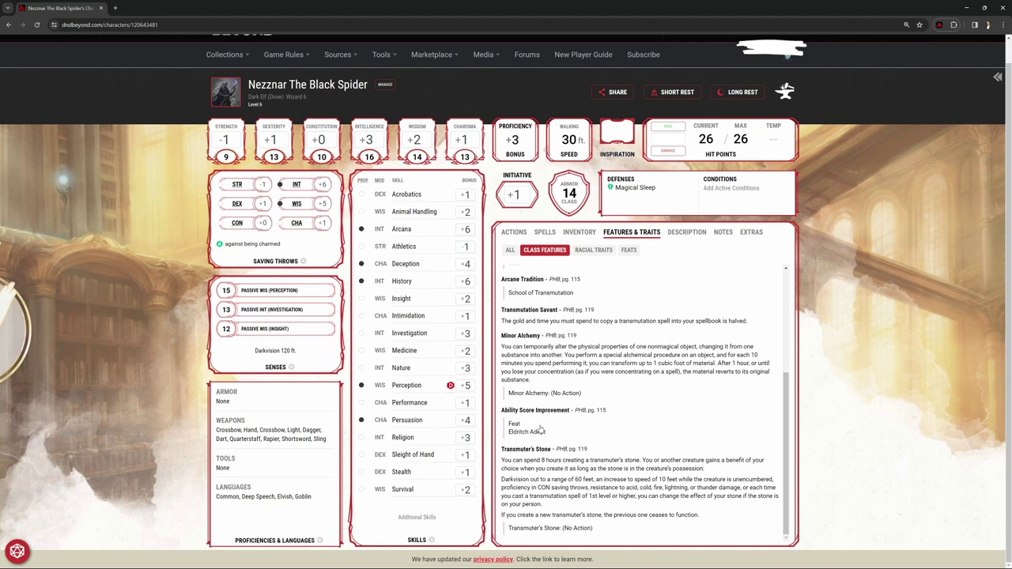
pyautogui.click(591, 251)
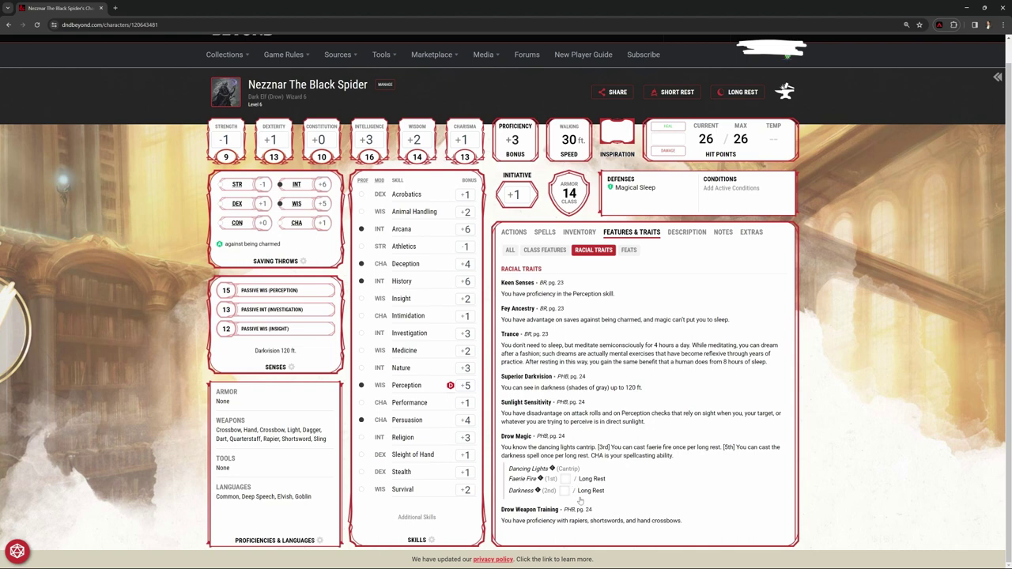
# Review the character's feats, checking the Armor Class breakdown and the full description of the Eldritch Adept feat.
pyautogui.click(628, 251)
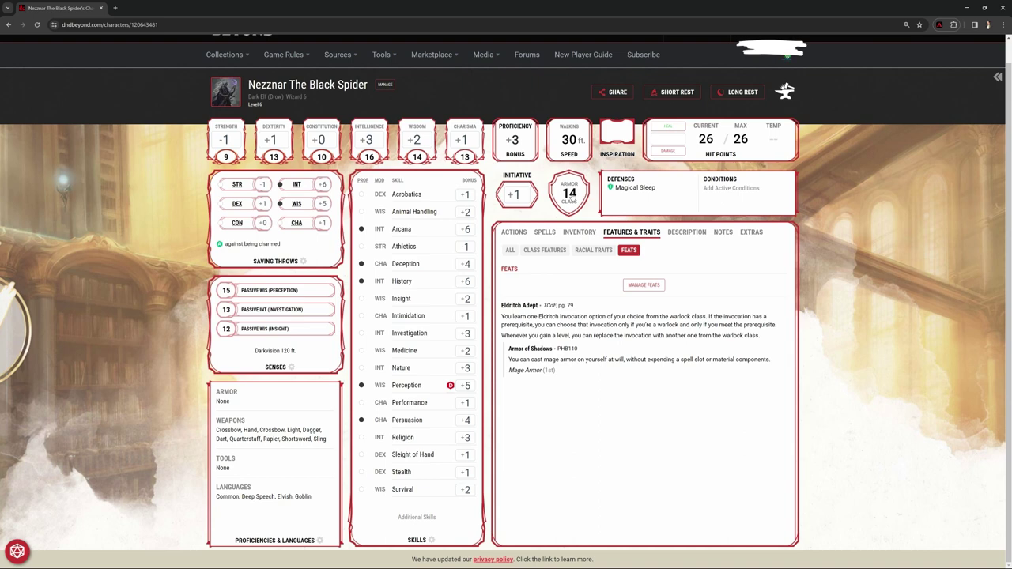
pyautogui.click(569, 196)
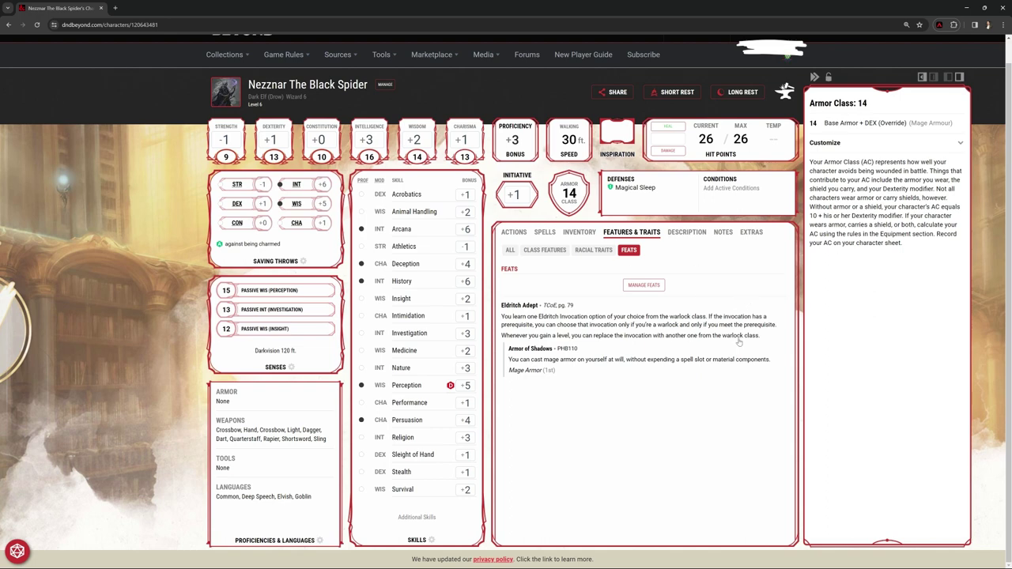
pyautogui.click(641, 346)
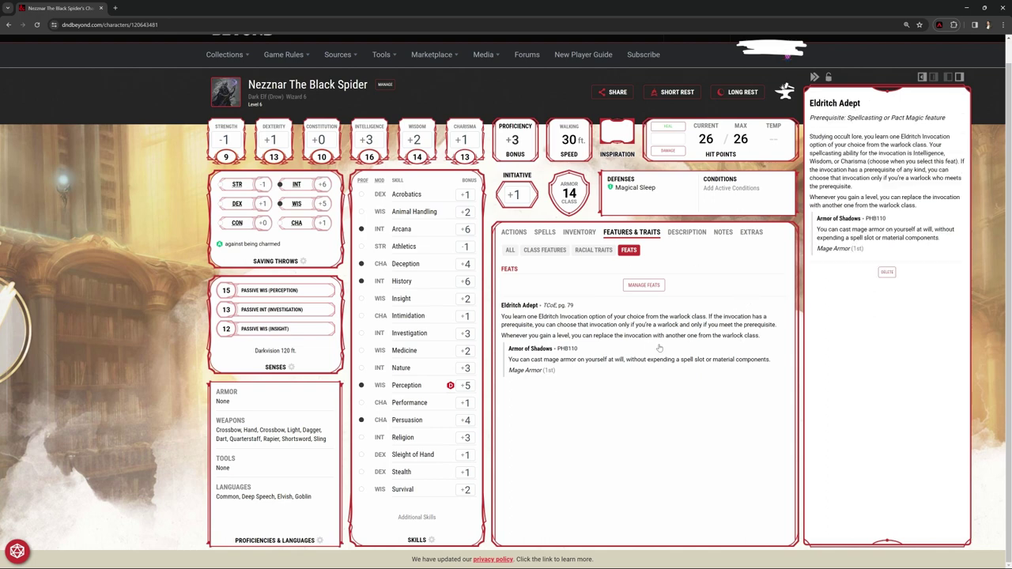
pyautogui.click(633, 393)
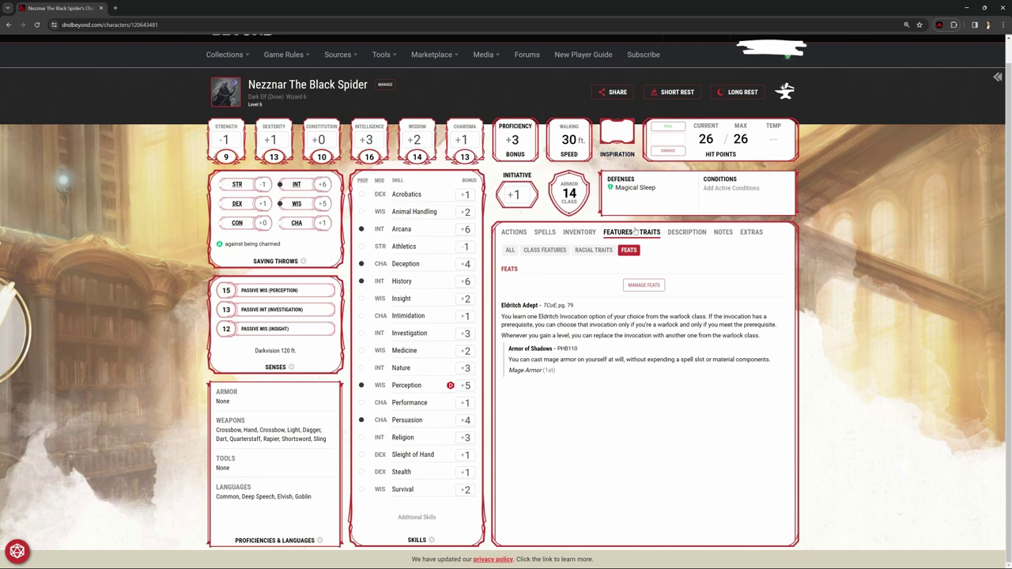
# Look over the inventory with its attuned items, and show the character's available actions.
pyautogui.click(579, 232)
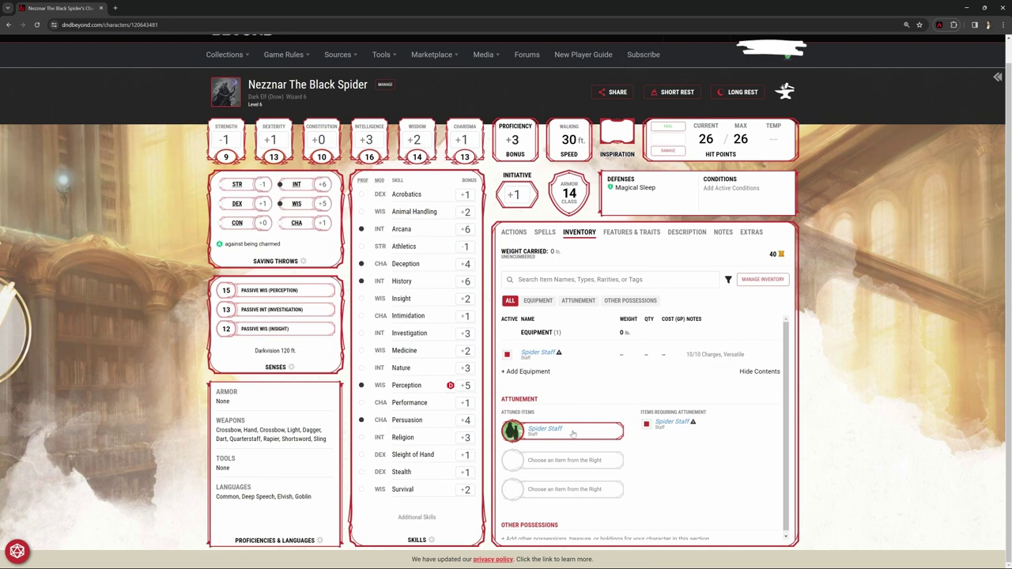
pyautogui.scroll(-1, 666, 459)
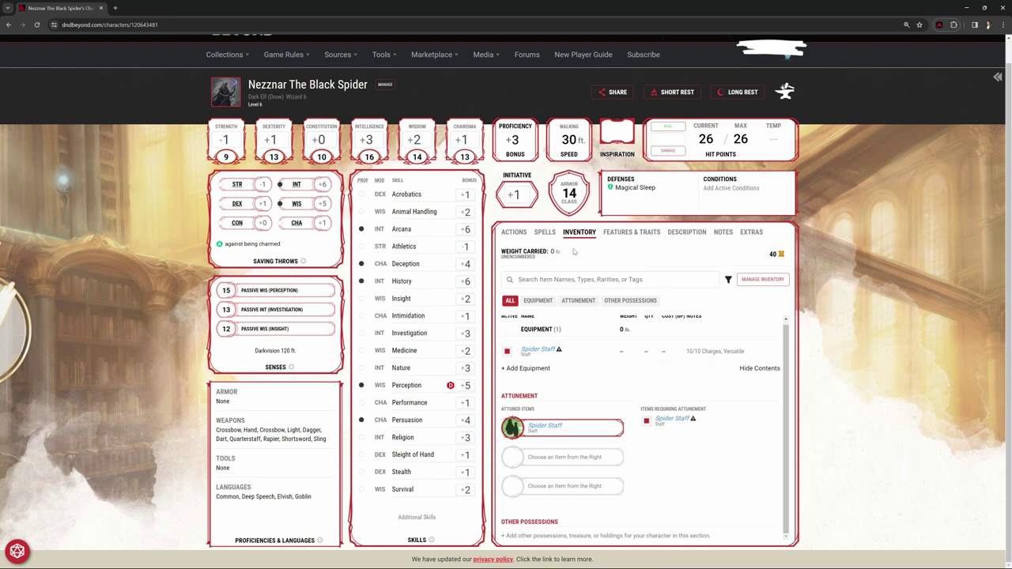
pyautogui.click(515, 233)
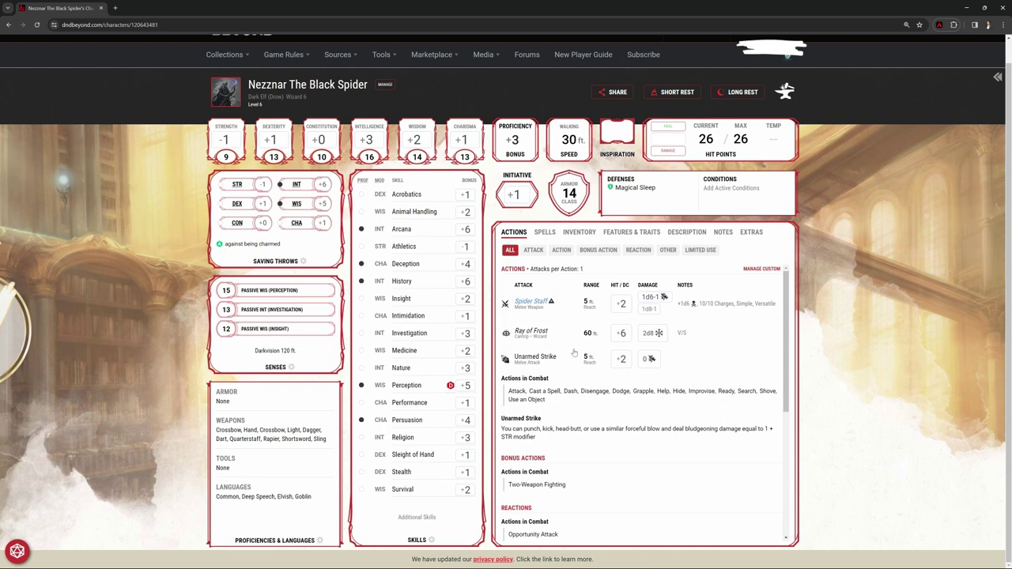
# Examine the cantrips and 1st-level spells in Nezznar's spell list.
pyautogui.click(543, 232)
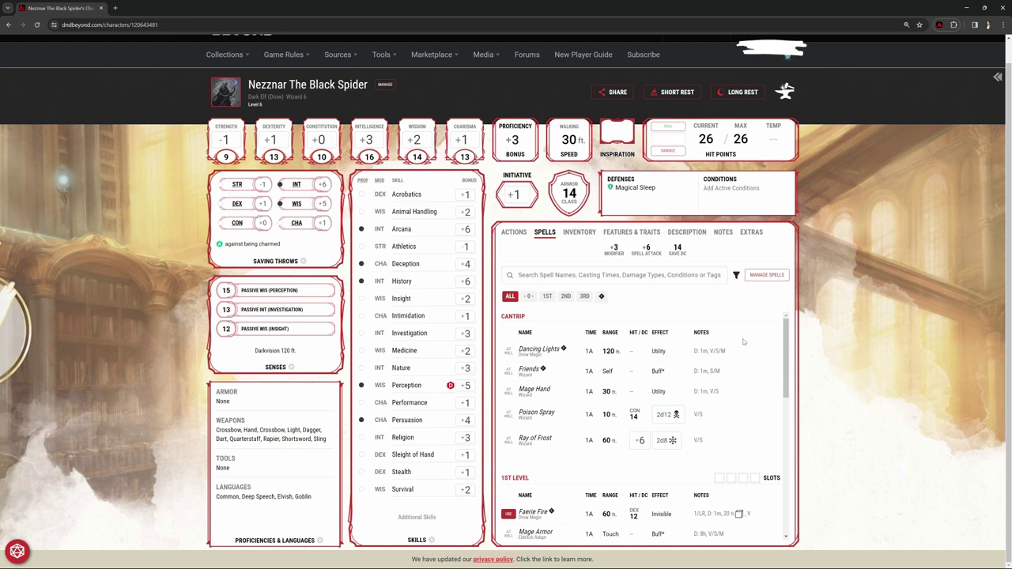
pyautogui.scroll(-1, 648, 348)
pyautogui.scroll(1, 529, 355)
pyautogui.scroll(-2, 539, 384)
pyautogui.scroll(1, 544, 378)
pyautogui.scroll(1, 544, 378)
pyautogui.scroll(-4, 544, 384)
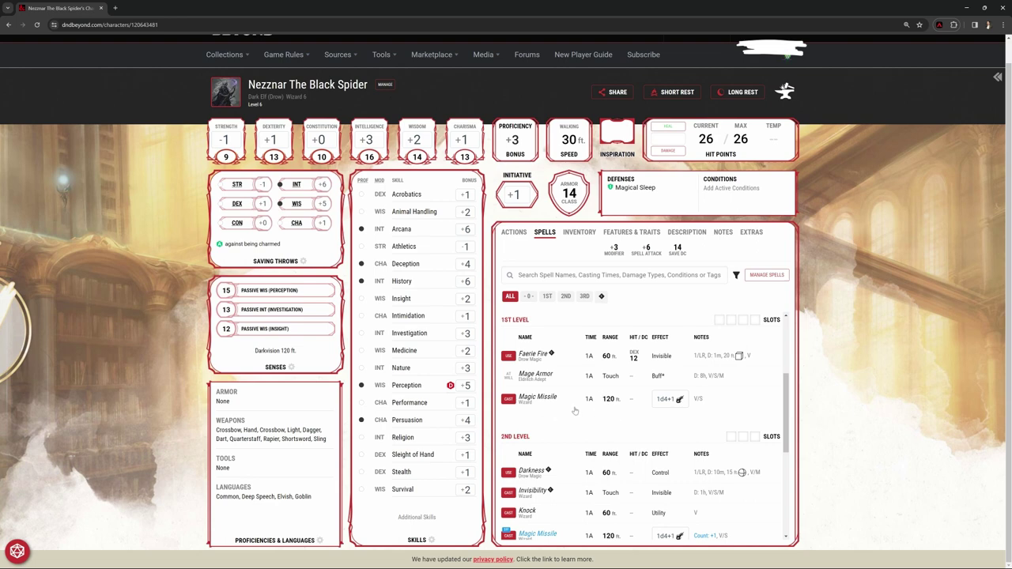
# Look over the 2nd-level spells and read the full description of Pyrotechnics.
pyautogui.scroll(-1, 575, 411)
pyautogui.scroll(-1, 576, 411)
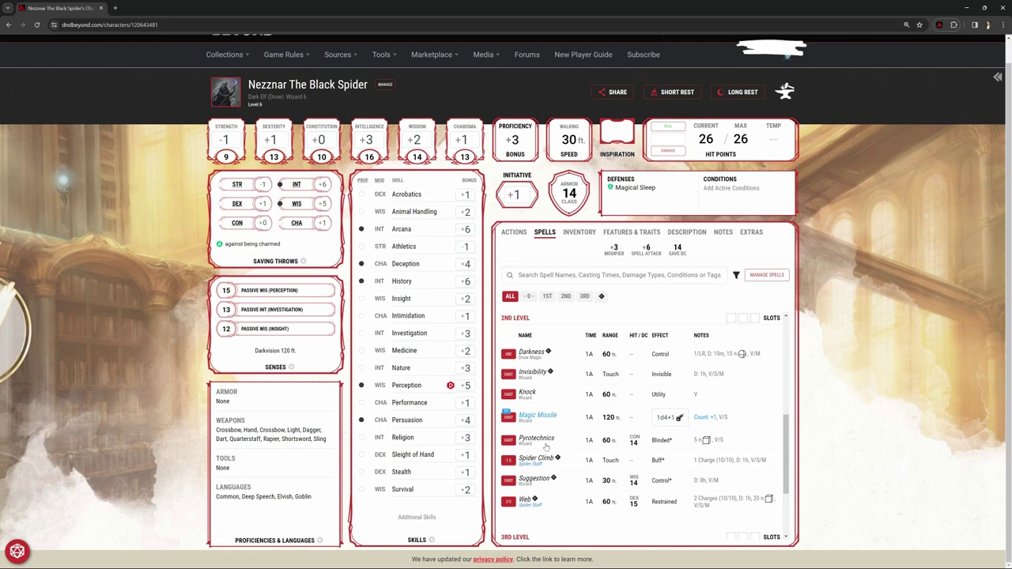
pyautogui.click(544, 444)
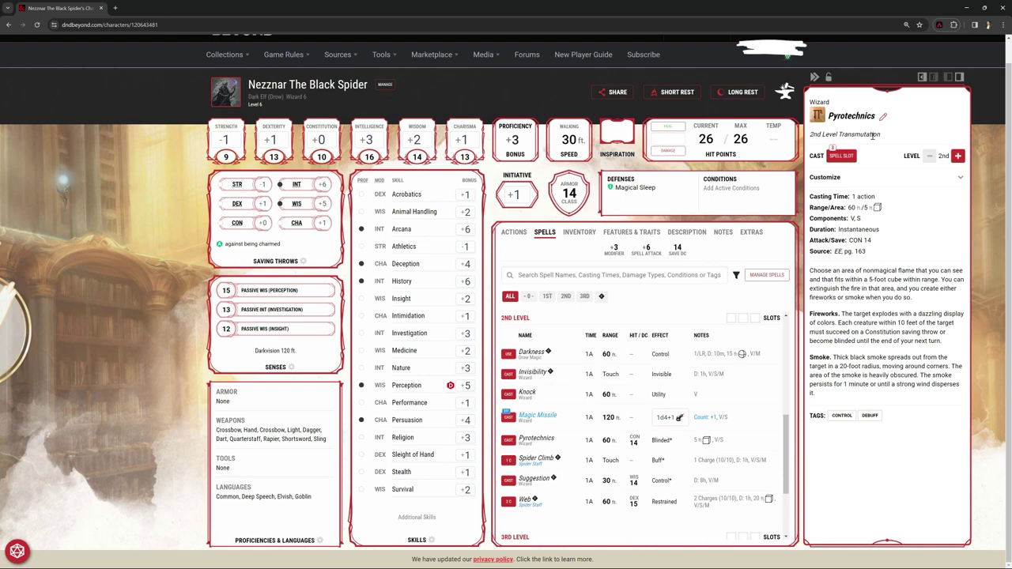
pyautogui.click(562, 531)
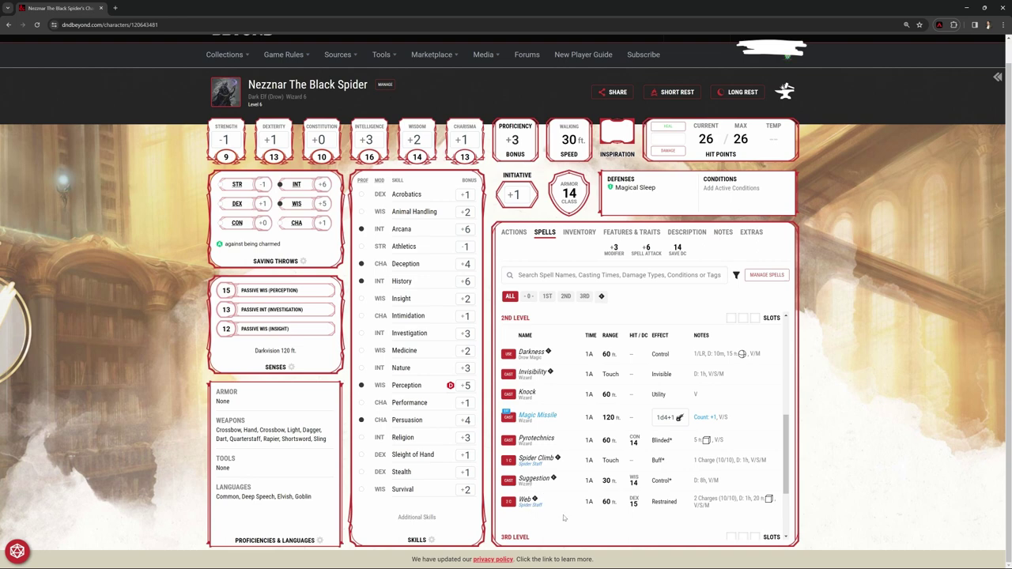
# Examine the 3rd-level spells and compare them with the 2nd-level ones.
pyautogui.scroll(-2, 569, 475)
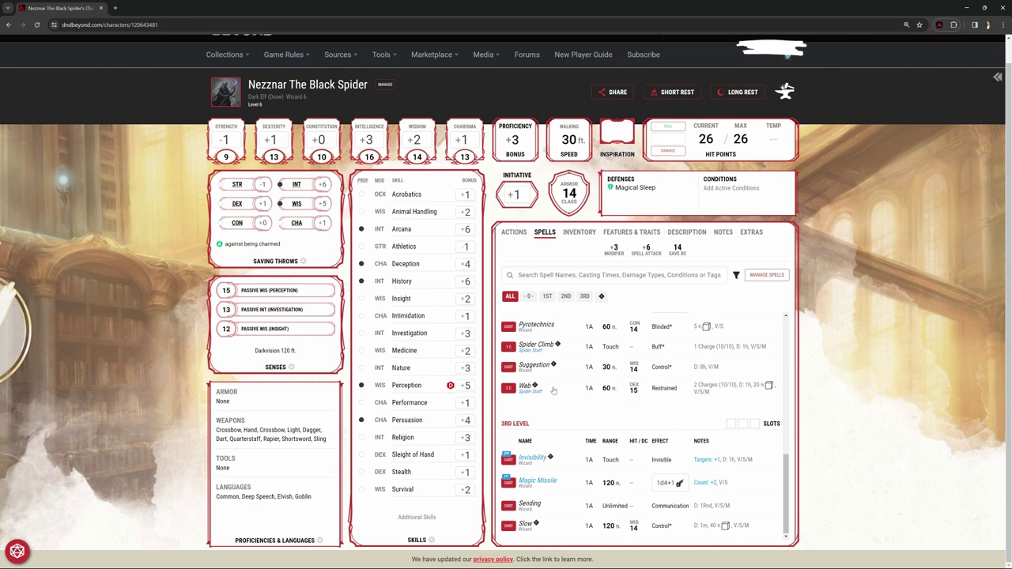
pyautogui.scroll(2, 554, 390)
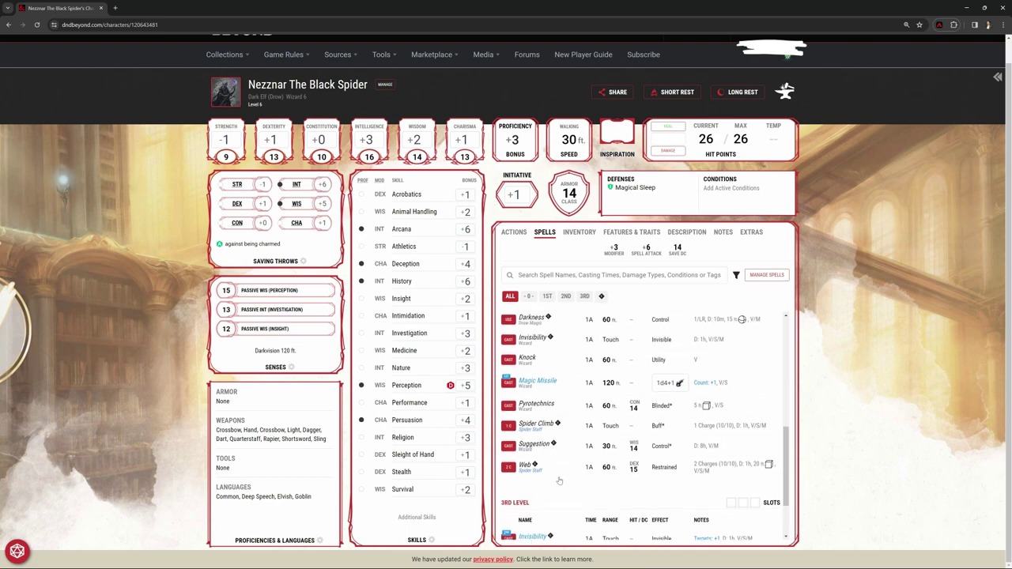
pyautogui.scroll(2, 558, 480)
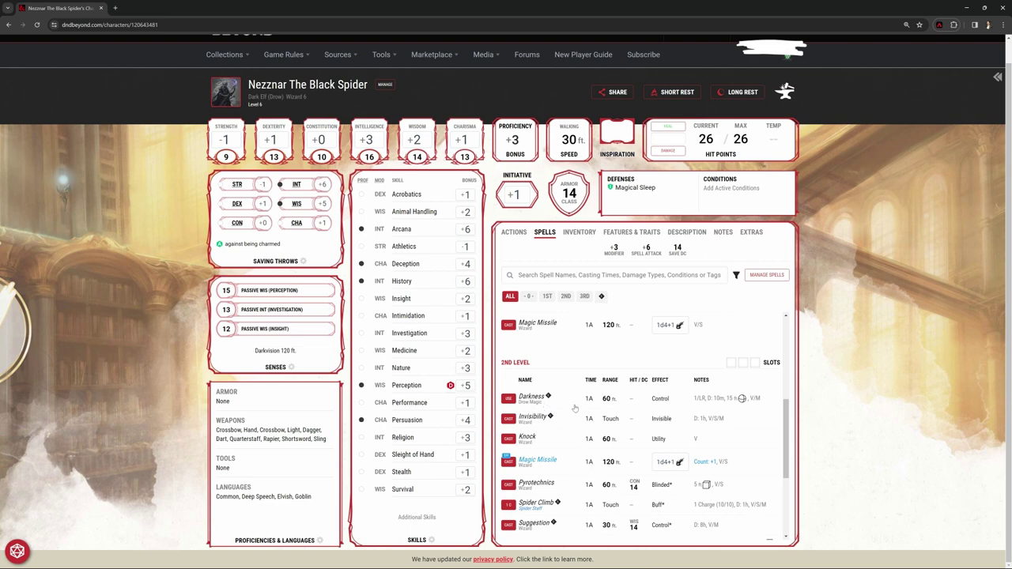
pyautogui.scroll(-1, 569, 407)
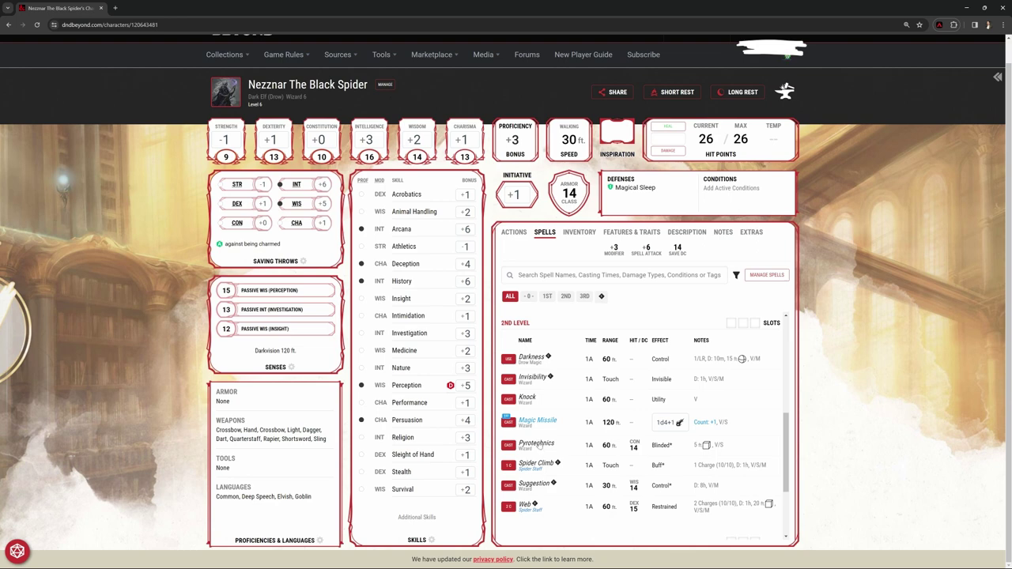
pyautogui.scroll(-2, 546, 443)
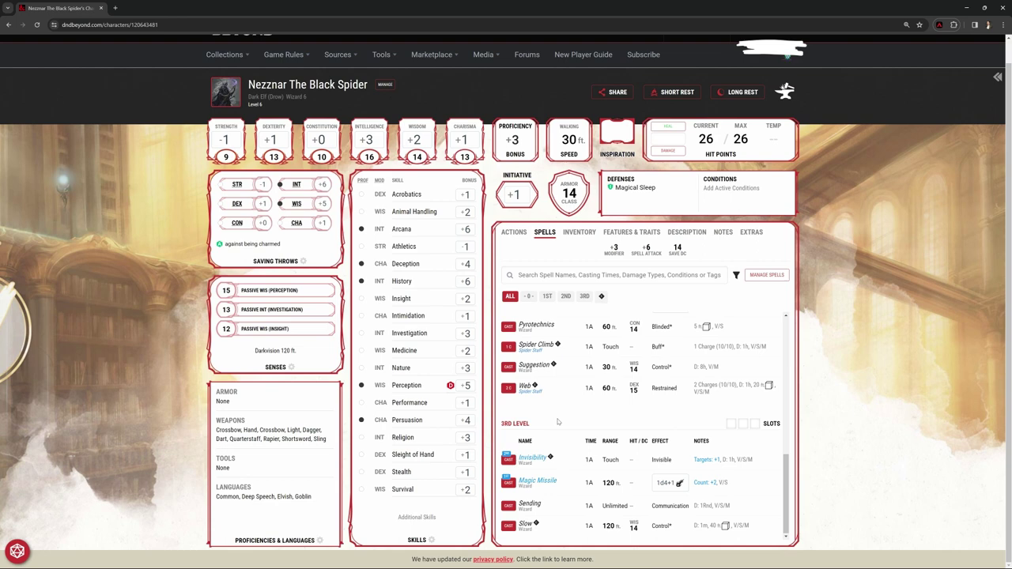
pyautogui.scroll(1, 558, 421)
pyautogui.scroll(1, 568, 450)
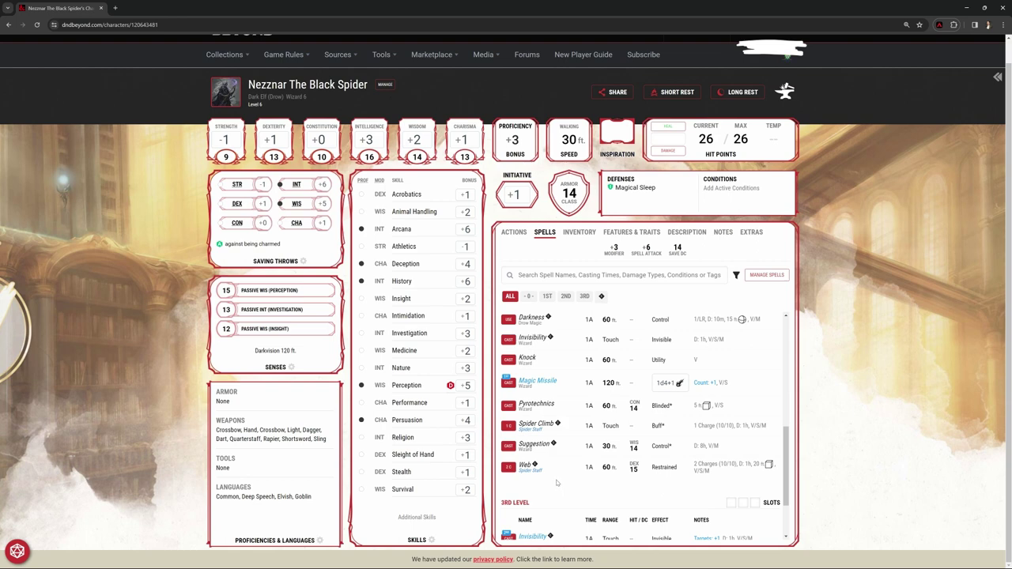
# Go back over the lower-level spells up to the cantrips at the start of the spell list.
pyautogui.scroll(3, 556, 480)
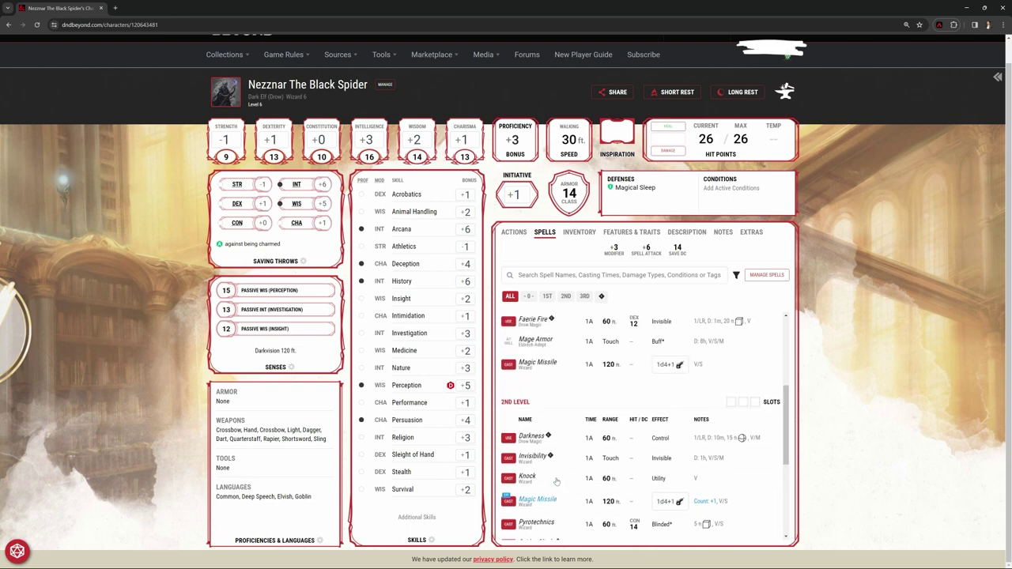
pyautogui.scroll(1, 558, 475)
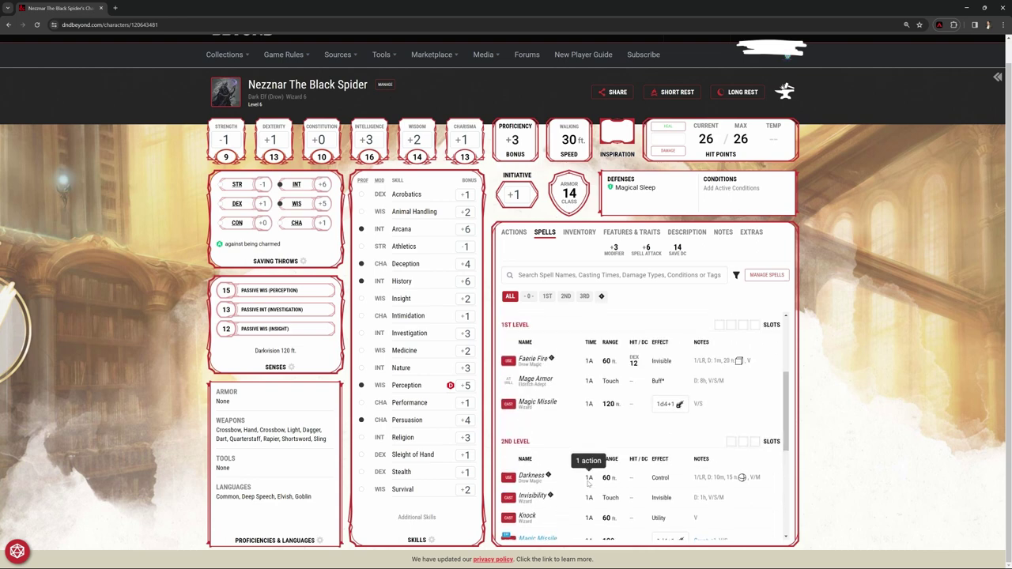
pyautogui.scroll(1, 575, 352)
pyautogui.scroll(3, 574, 352)
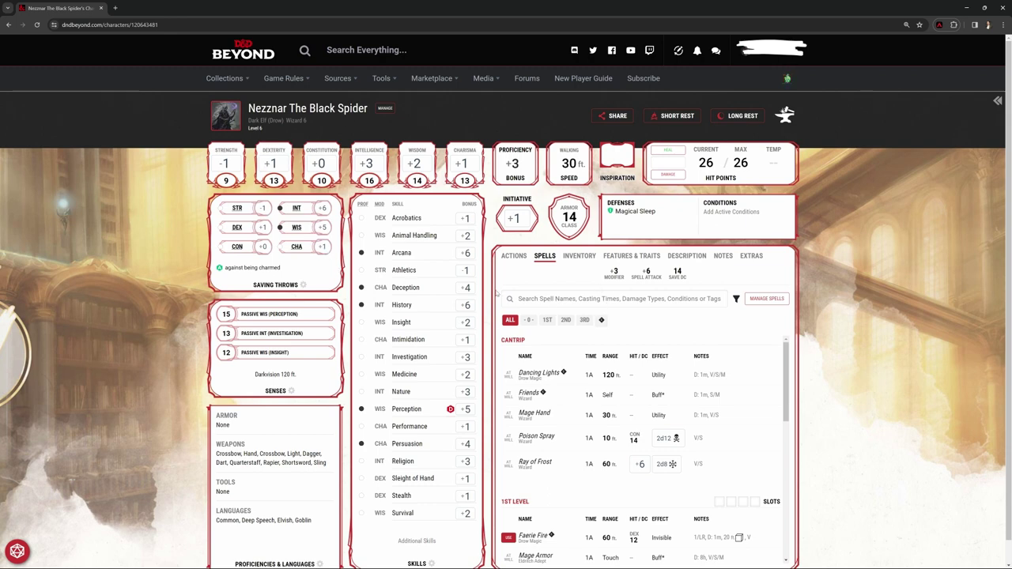
pyautogui.scroll(-1, 546, 326)
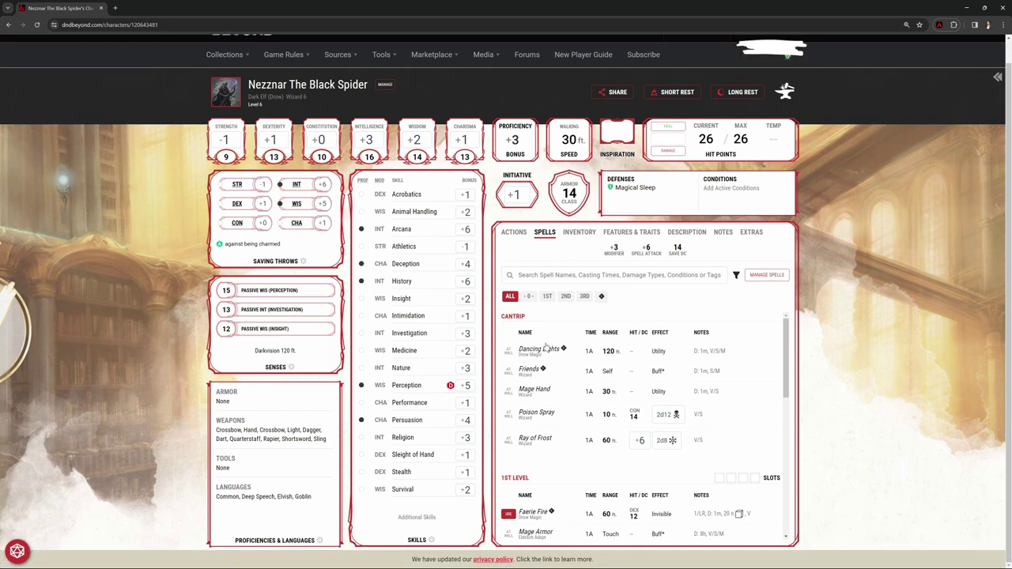
pyautogui.scroll(1, 546, 340)
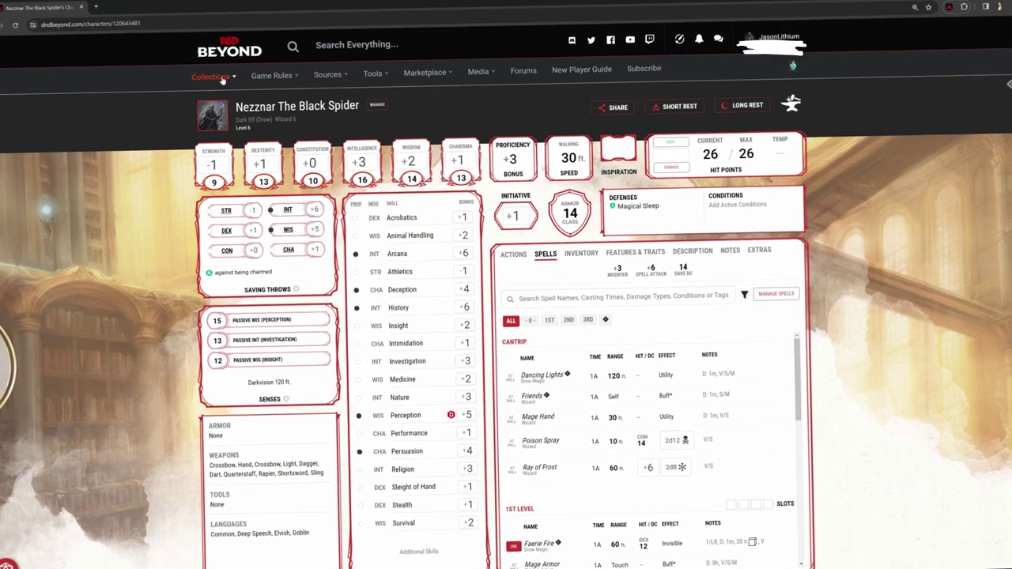
# Switch to the Larno "Glasstaff" Albrek character sheet and review its features and traits, filtered to class features.
pyautogui.moveTo(224, 77)
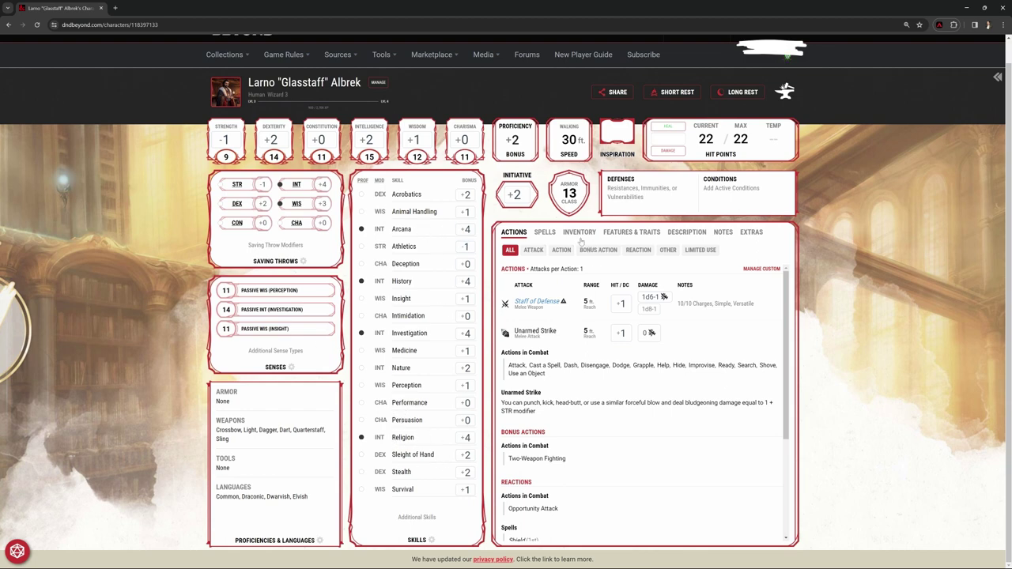
pyautogui.click(632, 231)
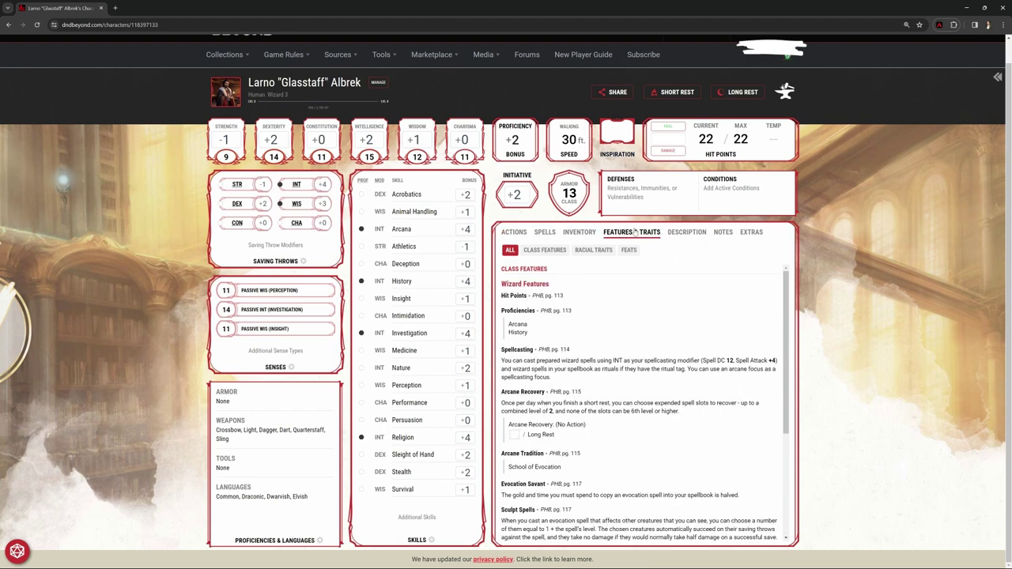
pyautogui.scroll(-3, 656, 293)
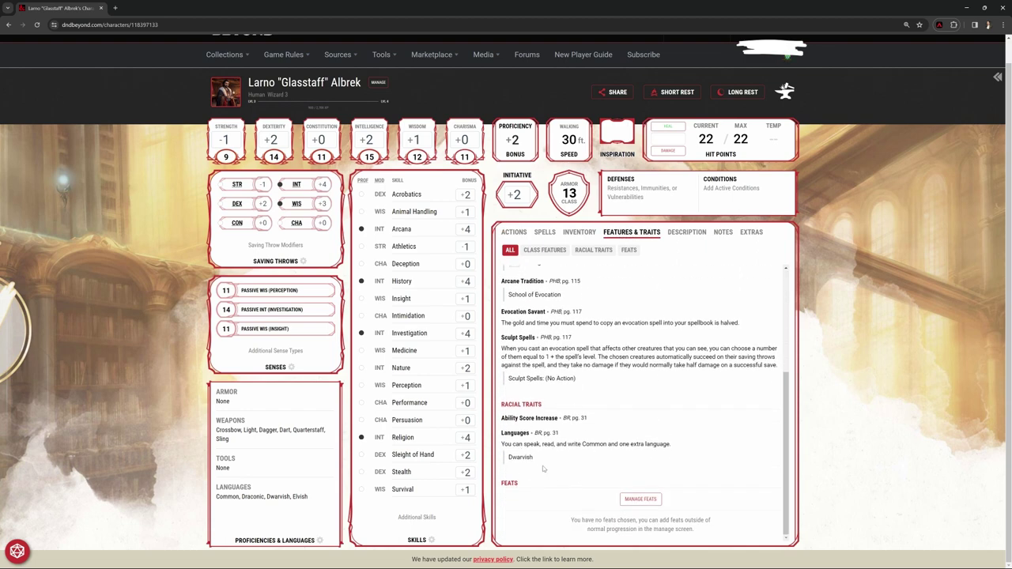
pyautogui.scroll(2, 585, 433)
pyautogui.scroll(-2, 519, 458)
pyautogui.scroll(3, 522, 455)
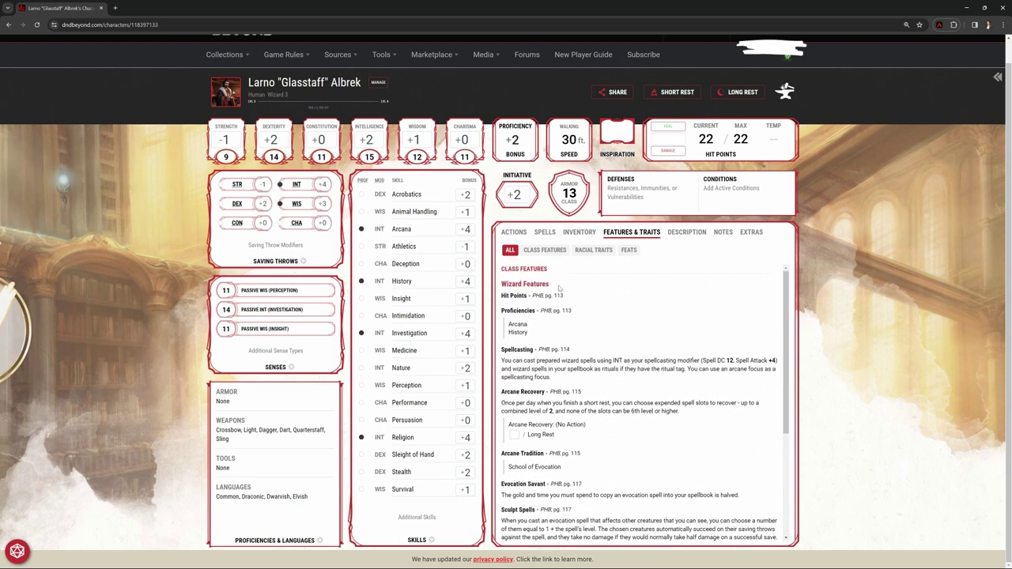
pyautogui.click(544, 251)
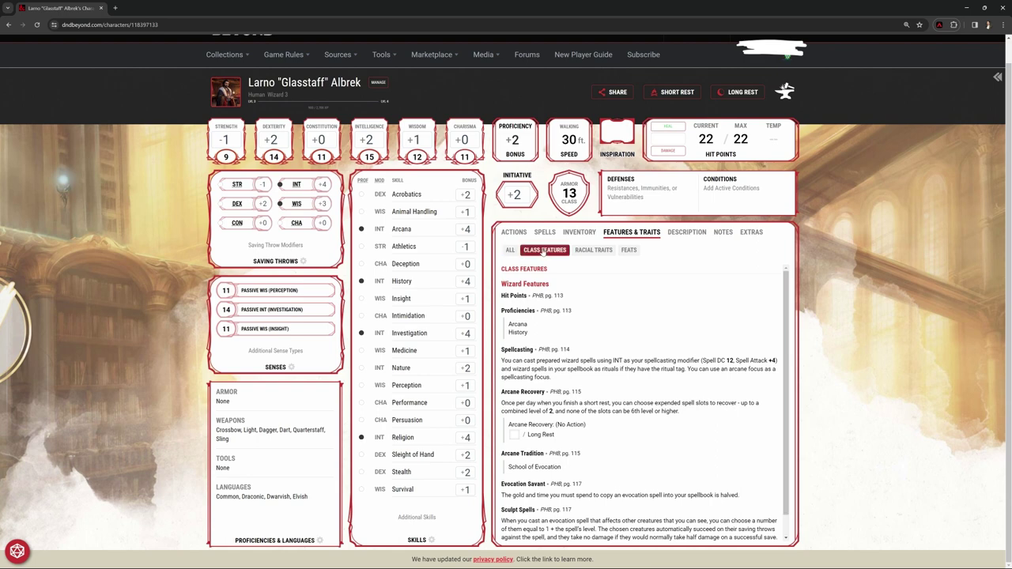
# Review Larno's racial traits and feats, and look over his cantrips and 1st-level spells.
pyautogui.click(586, 252)
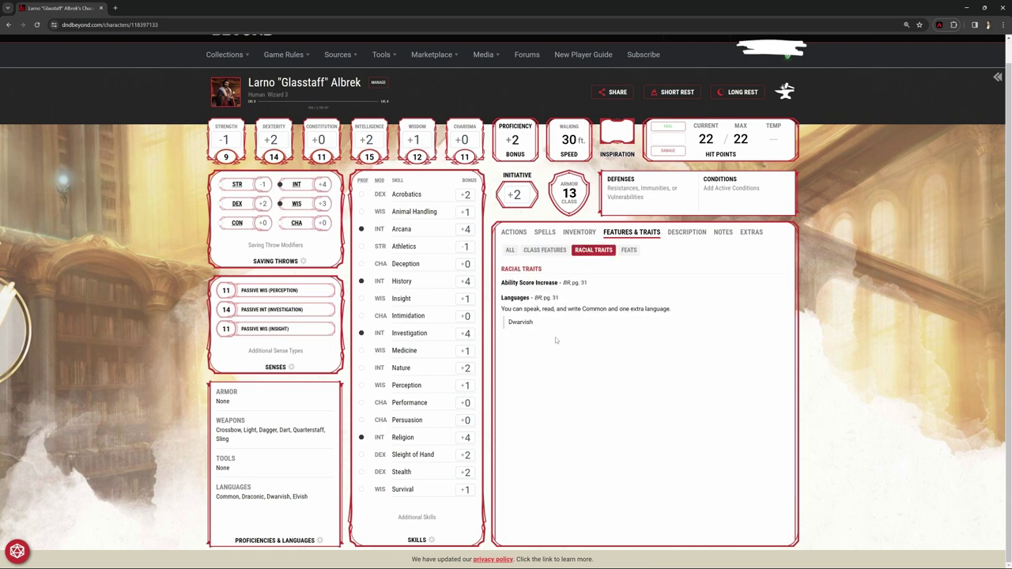
pyautogui.click(628, 251)
pyautogui.click(510, 250)
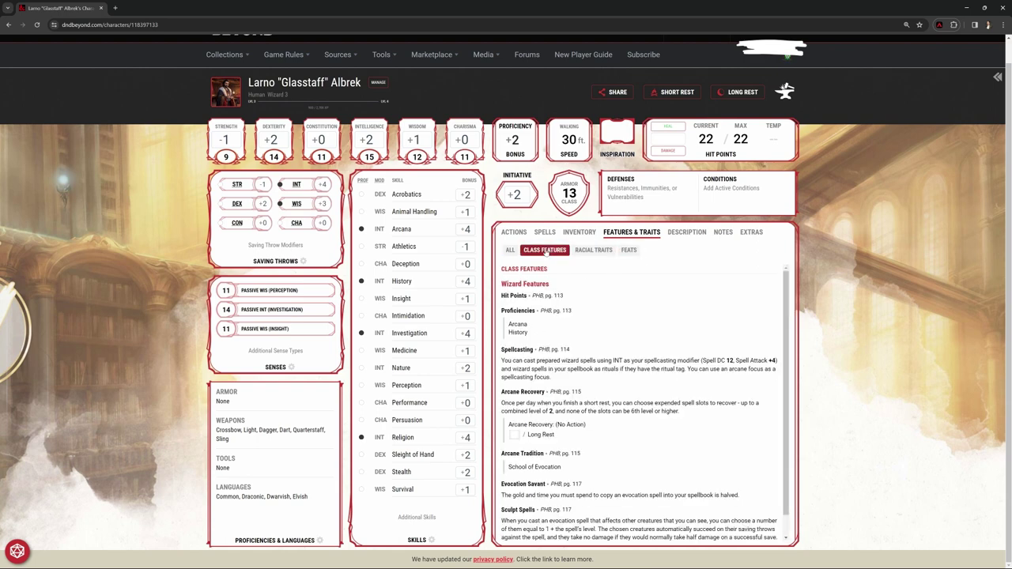
pyautogui.click(545, 231)
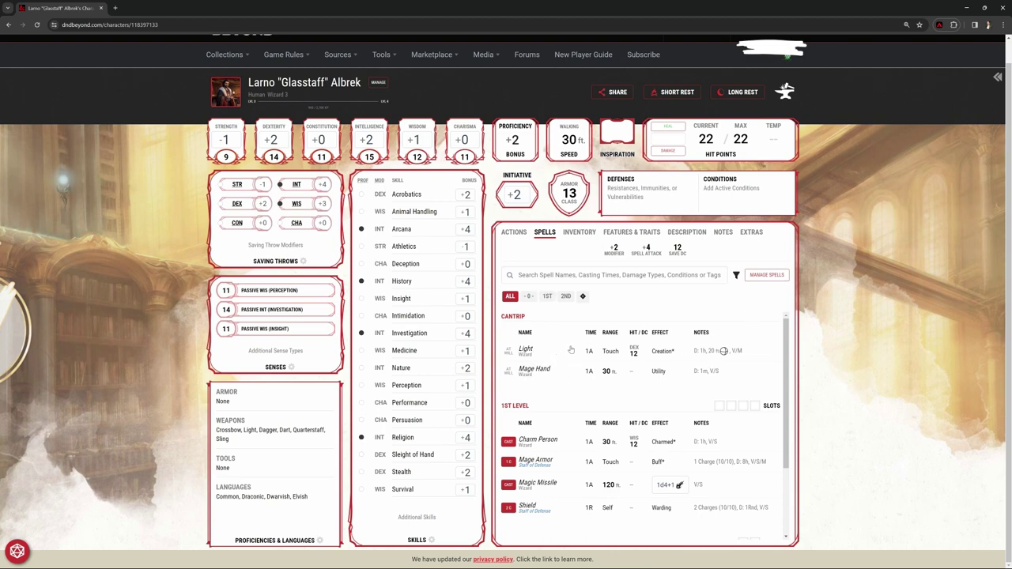
pyautogui.scroll(-1, 571, 350)
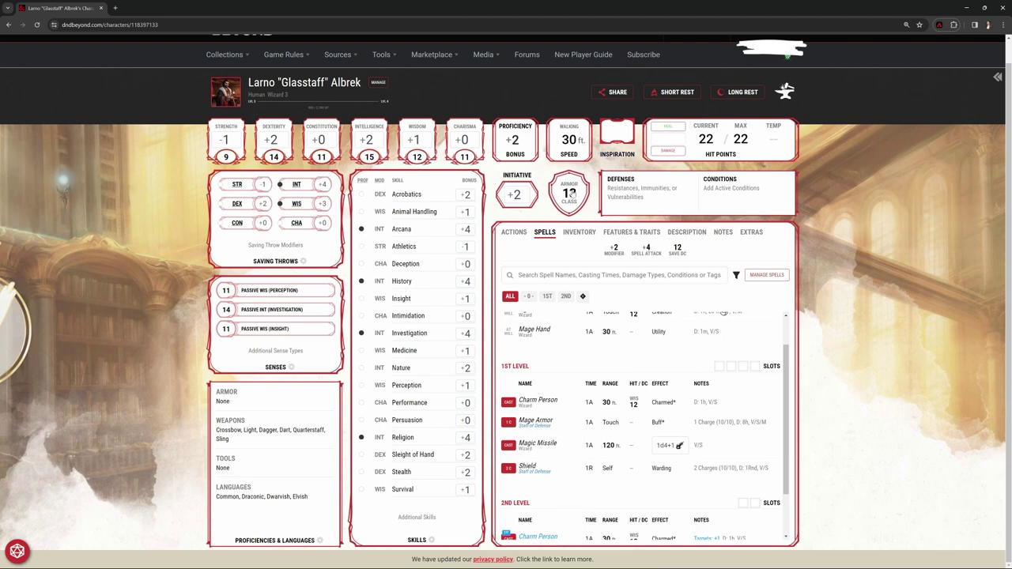
# Inspect the breakdown of Larno's Armor Class and continue through his spell list to the 2nd-level spells.
pyautogui.click(569, 194)
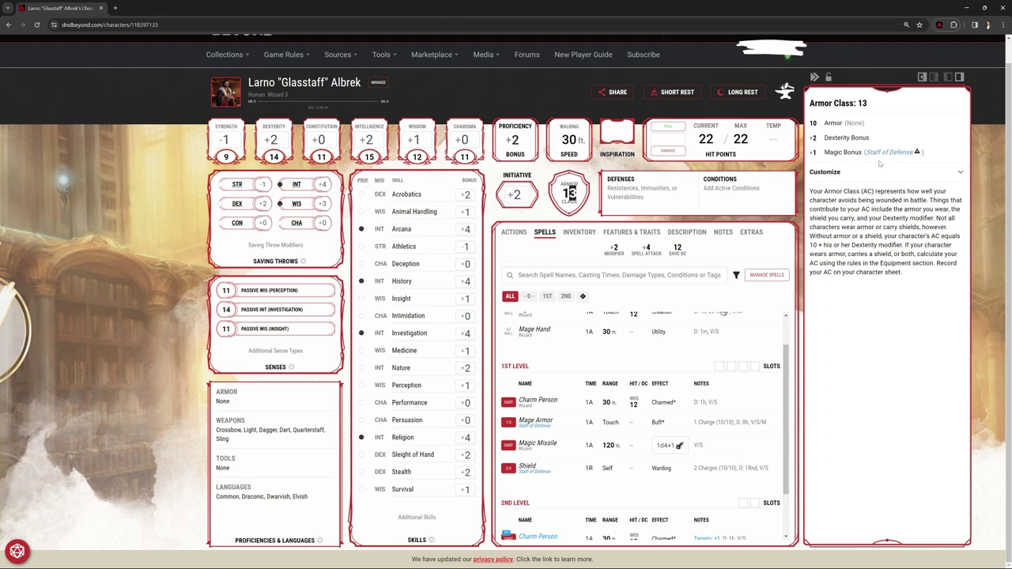
pyautogui.click(565, 204)
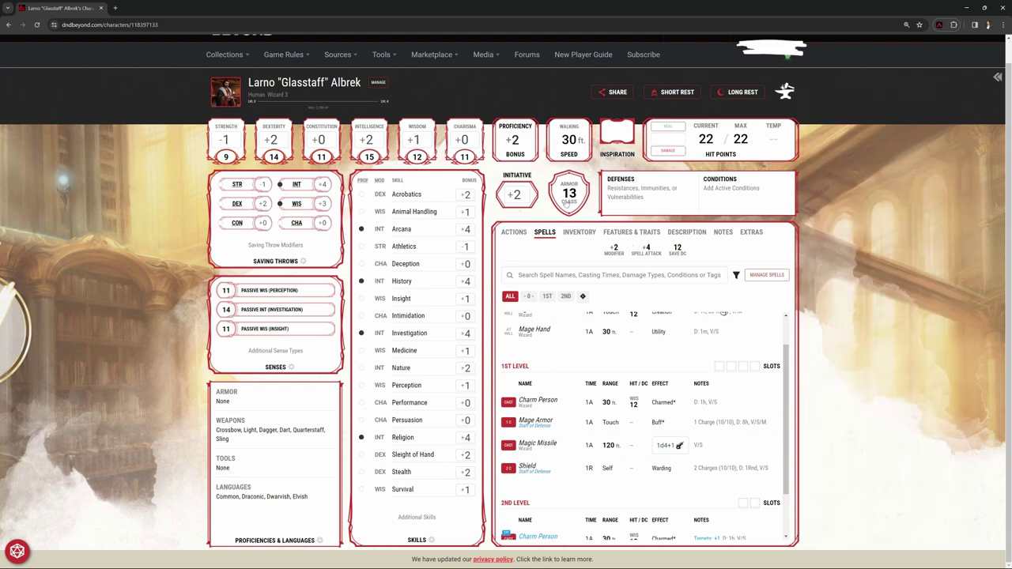
pyautogui.click(565, 203)
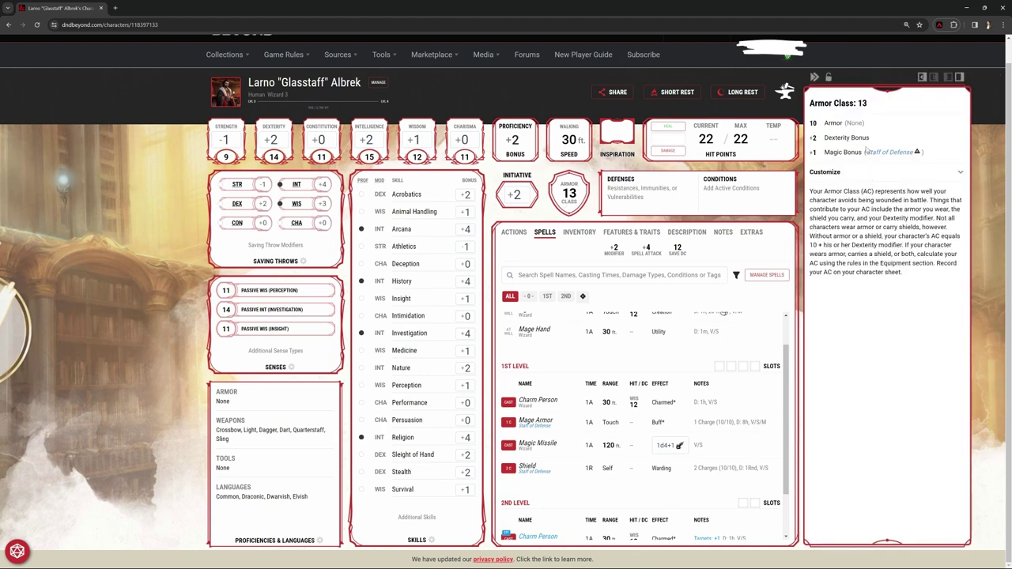
pyautogui.click(553, 271)
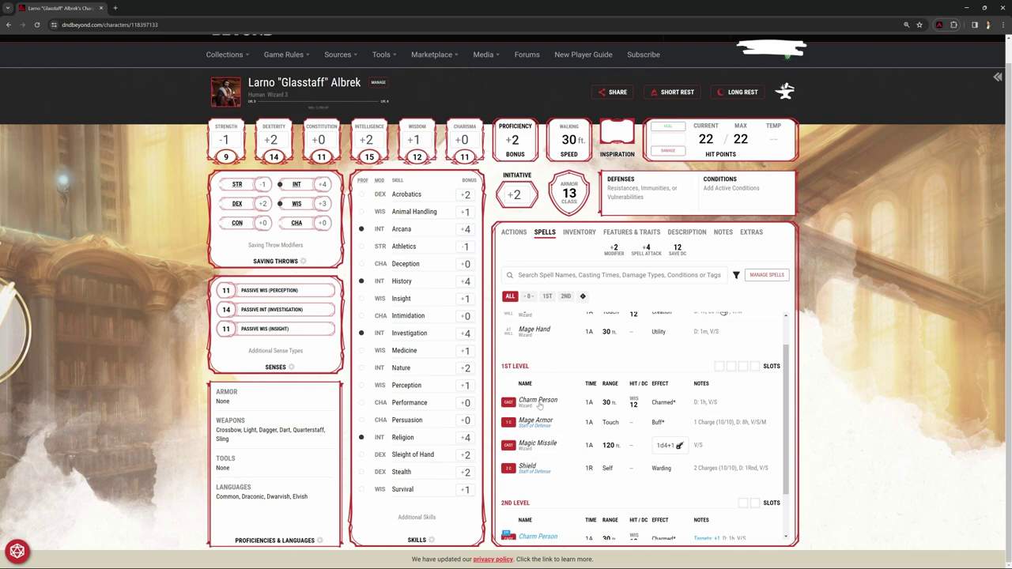
pyautogui.scroll(-2, 559, 404)
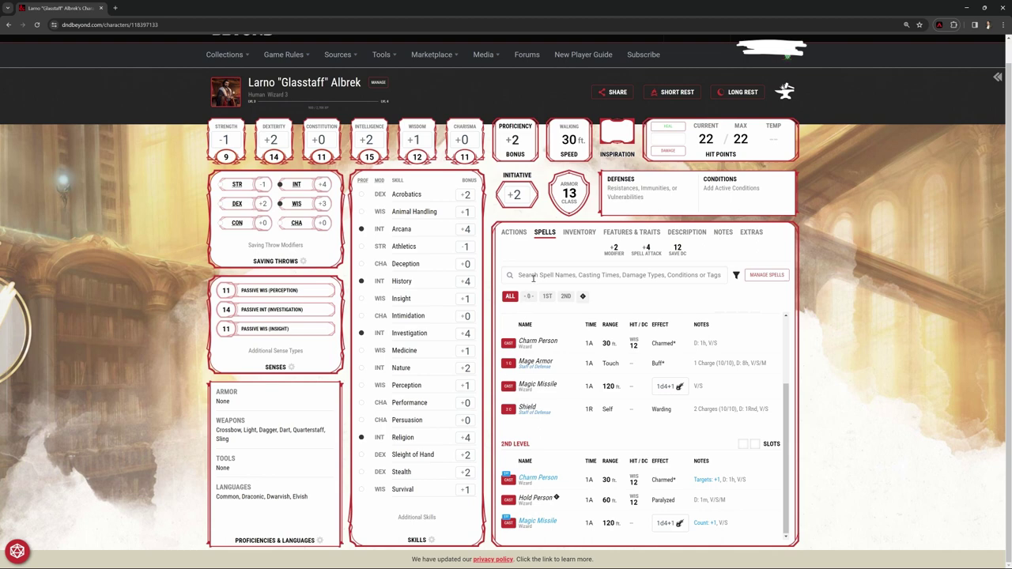
# Examine Larno's inventory, including equipment and attuned items, and select the character sheet's web address.
pyautogui.click(576, 236)
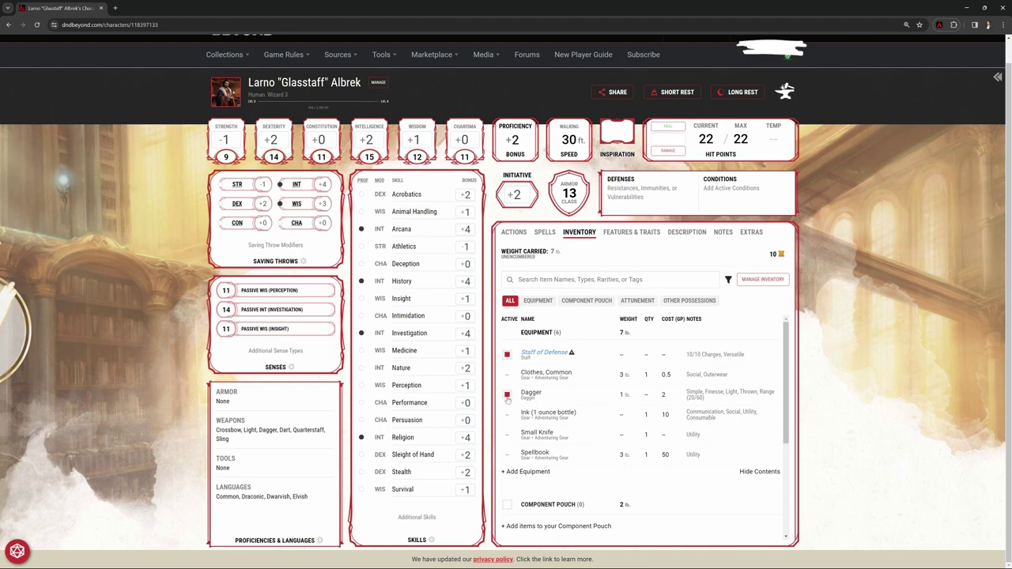
pyautogui.scroll(-1, 601, 429)
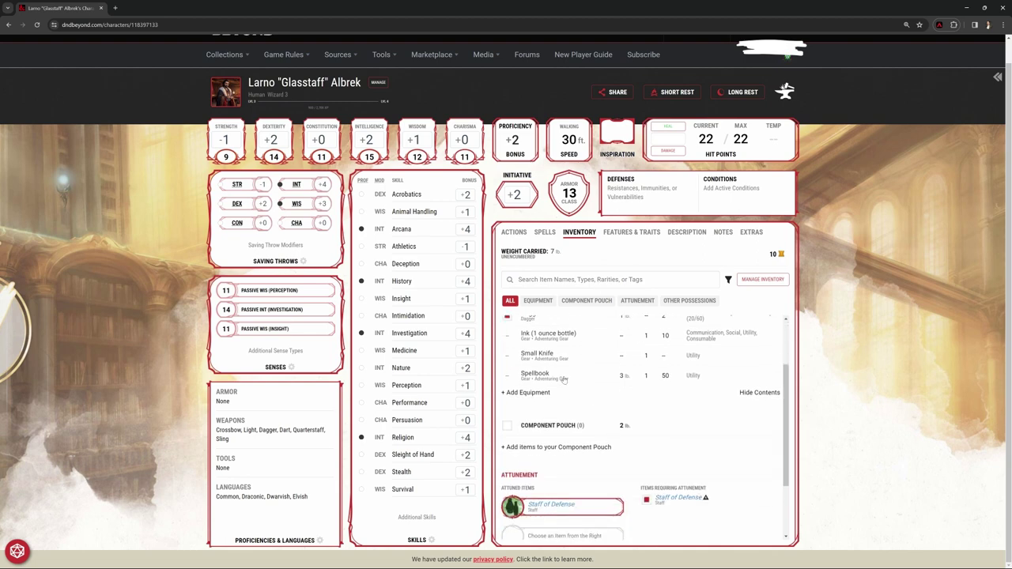
pyautogui.scroll(1, 601, 429)
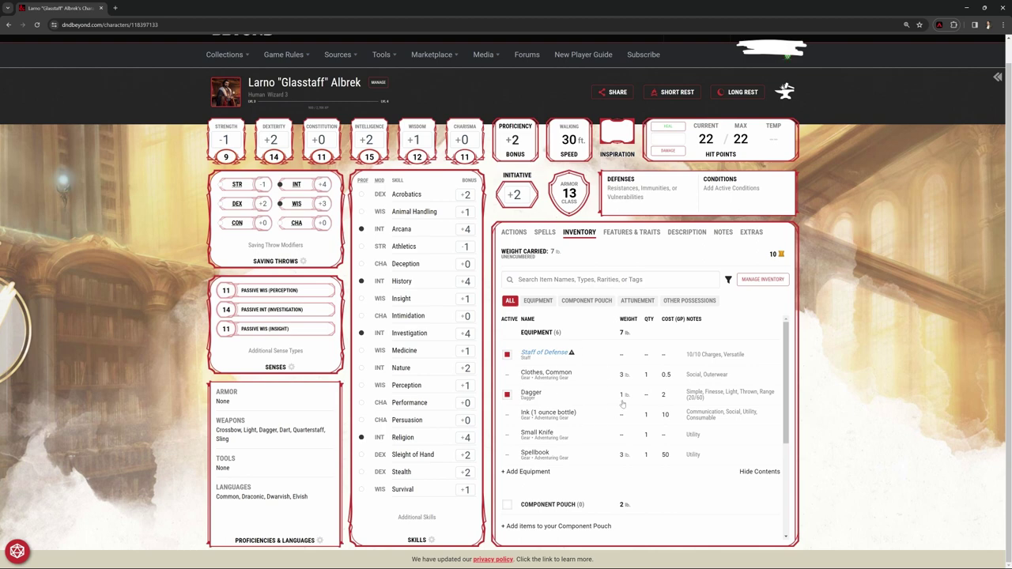
pyautogui.scroll(1, 596, 435)
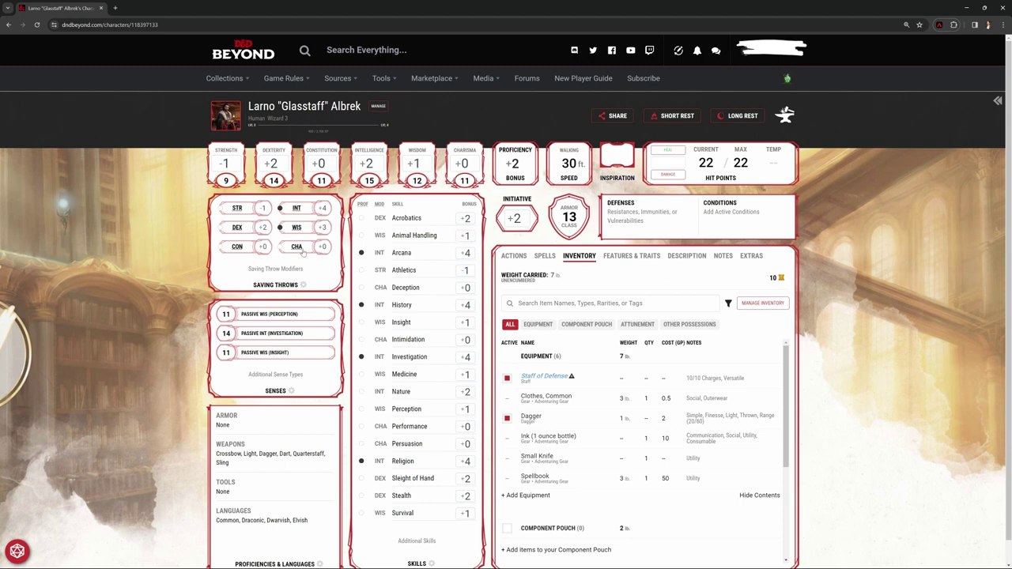
pyautogui.click(135, 24)
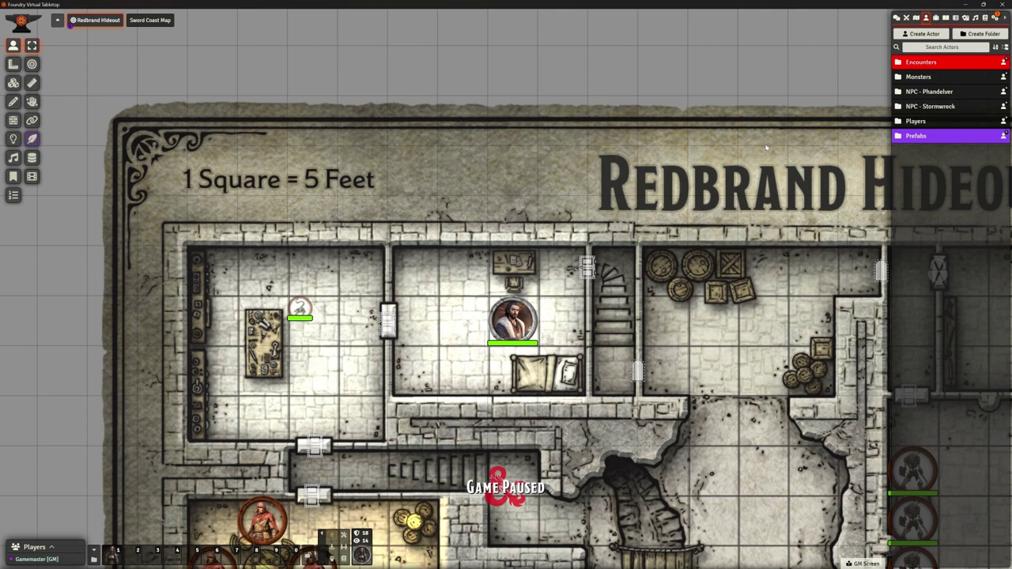
# Switch to Foundry Virtual Tabletop, create a Player Character actor named "aaaa" and put its sheet into edit mode.
pyautogui.click(518, 316)
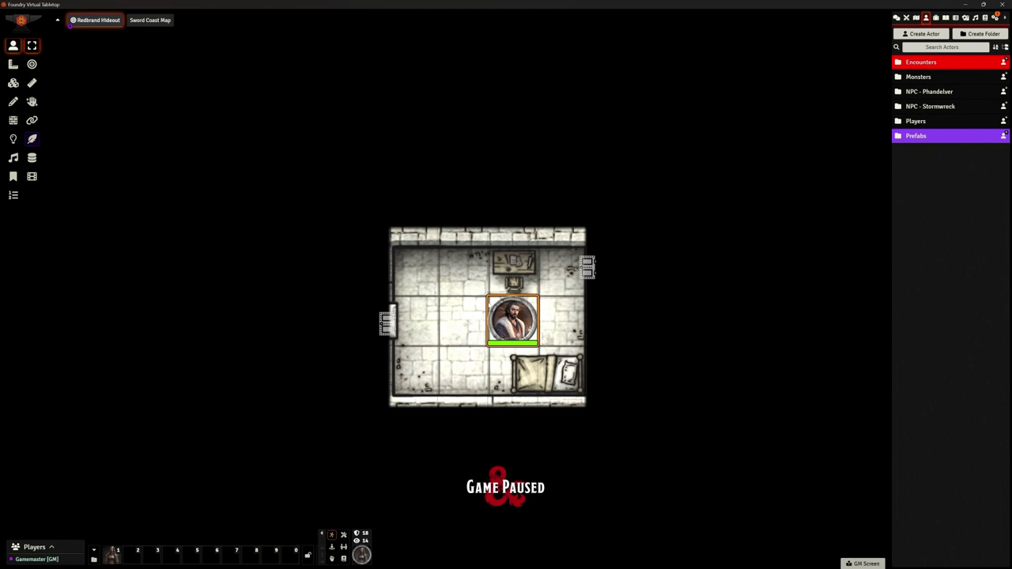
pyautogui.click(916, 34)
pyautogui.moveTo(833, 34); pyautogui.dragTo(528, 82)
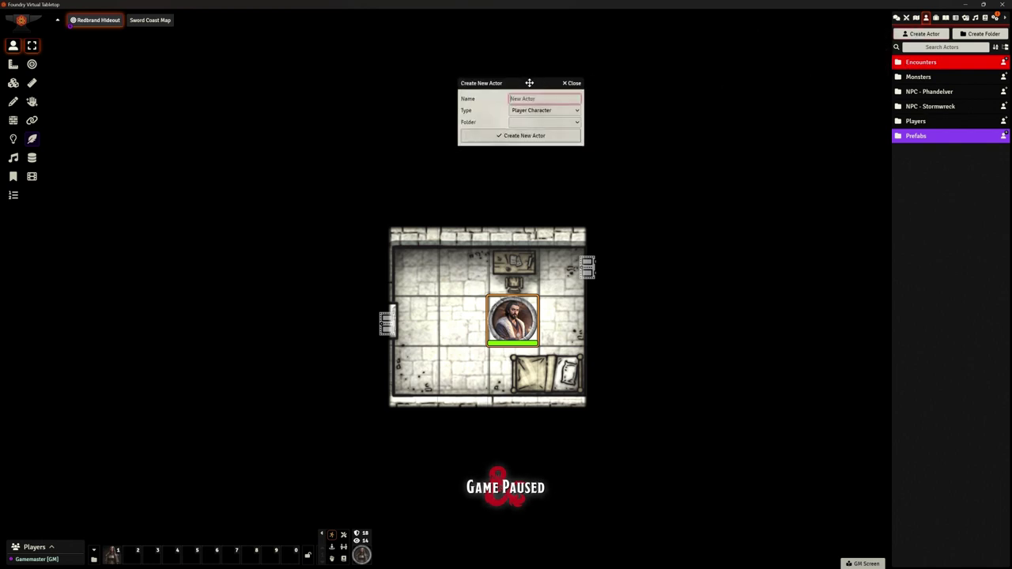
pyautogui.write('exex')
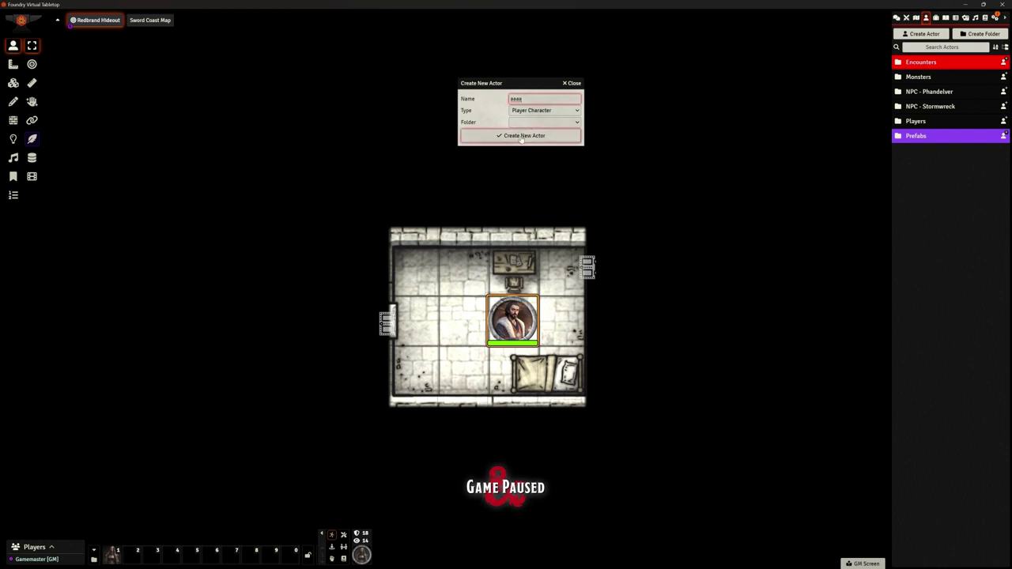
pyautogui.click(522, 136)
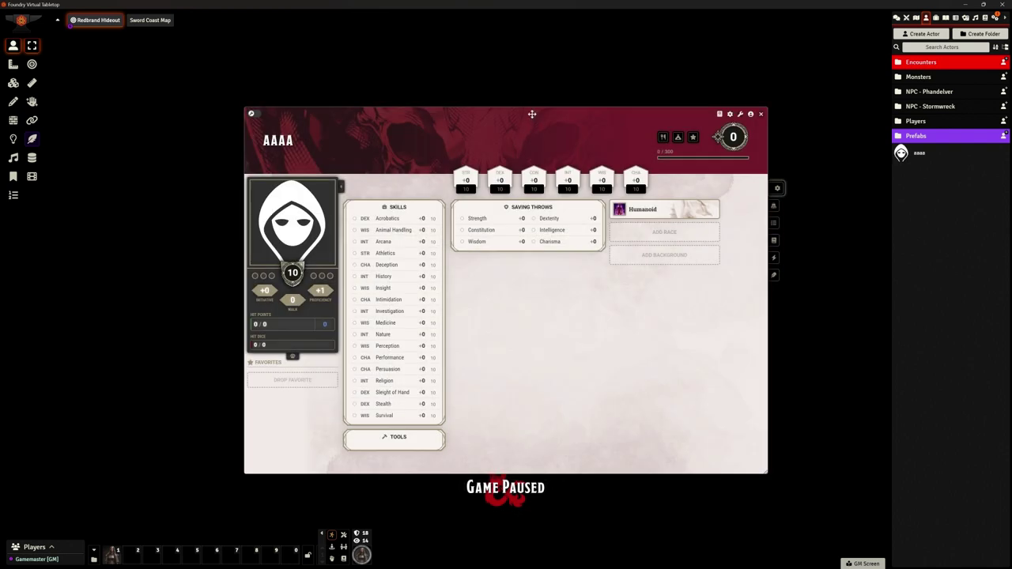
pyautogui.moveTo(531, 114); pyautogui.dragTo(515, 88)
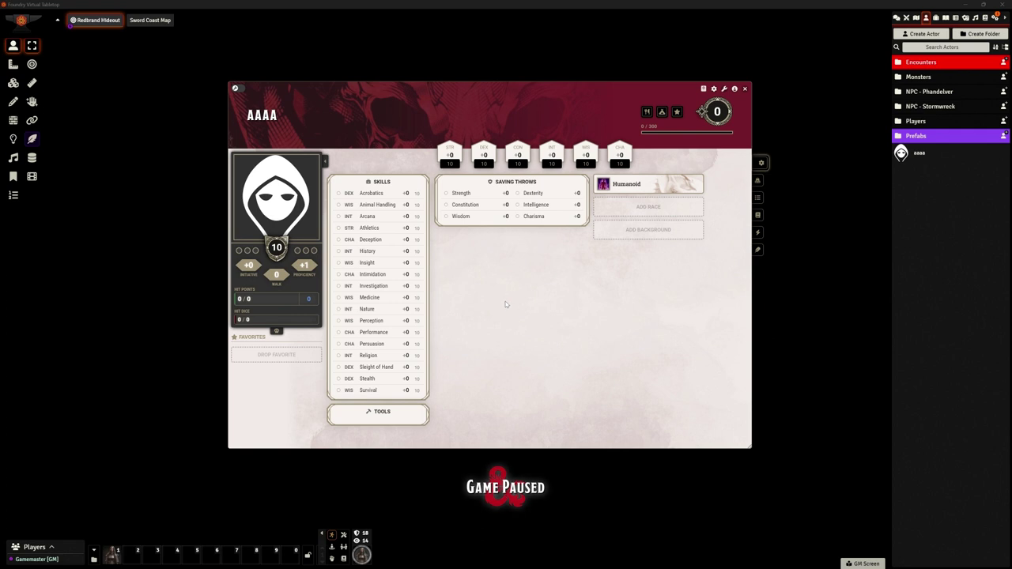
pyautogui.click(236, 89)
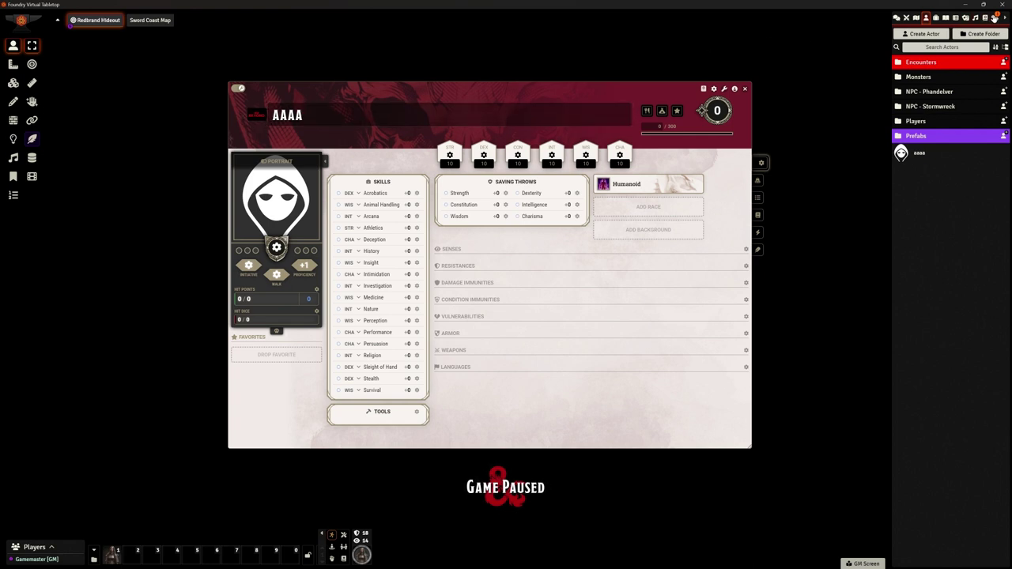
# Check the world's module management for its active modules, including DDB-Importer, and leave without changes.
pyautogui.click(993, 17)
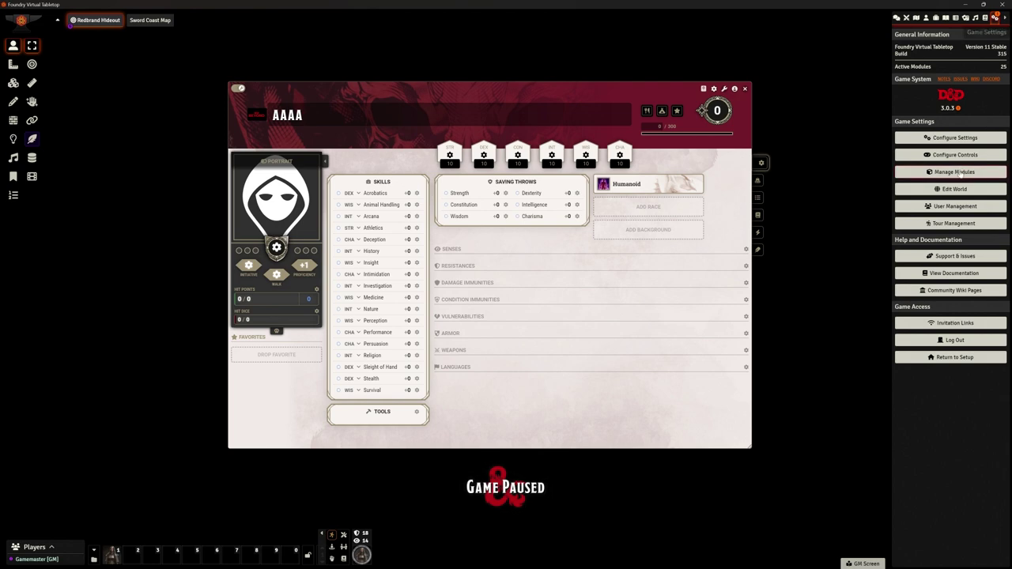
pyautogui.click(954, 173)
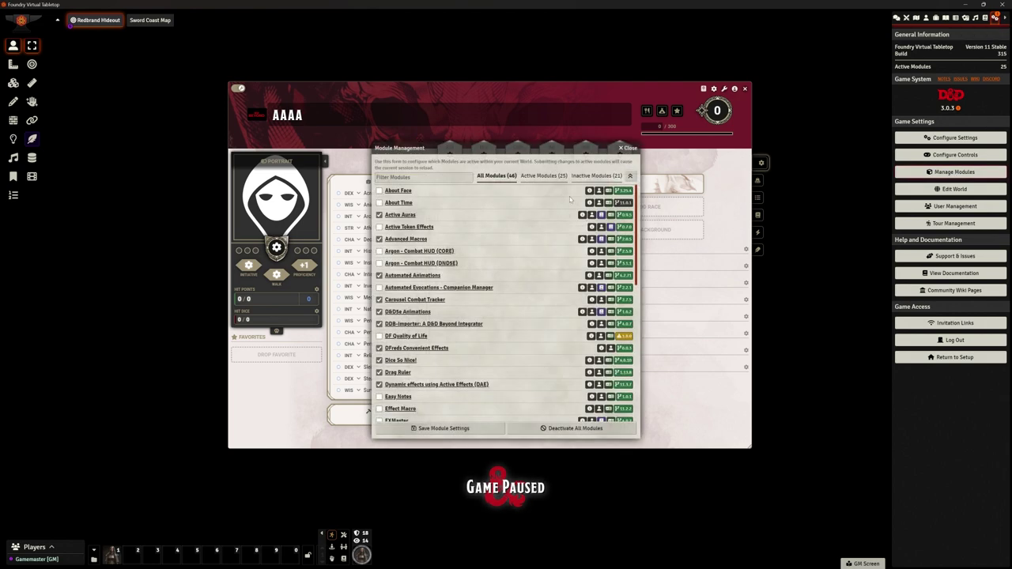
pyautogui.click(544, 176)
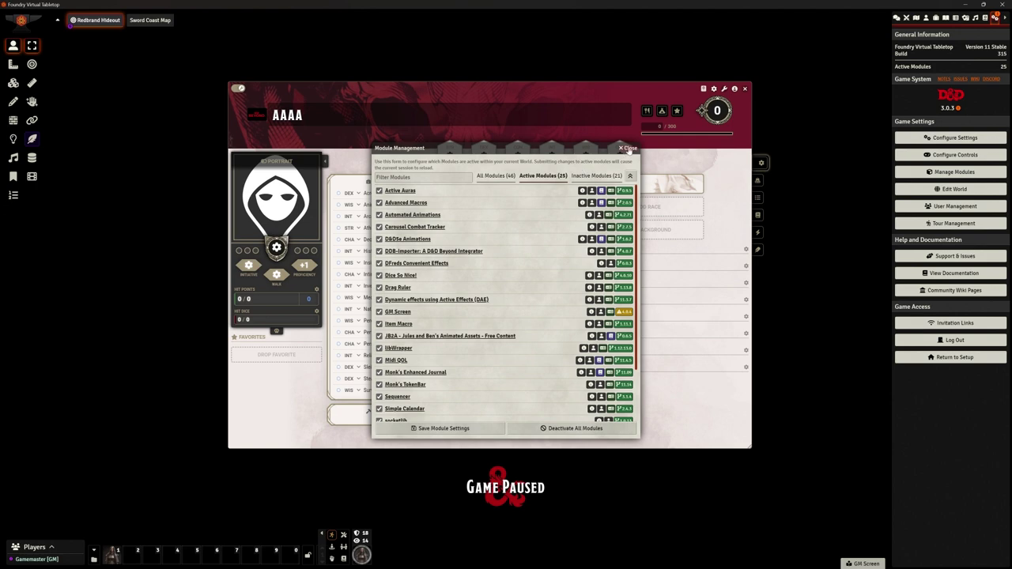
pyautogui.click(628, 149)
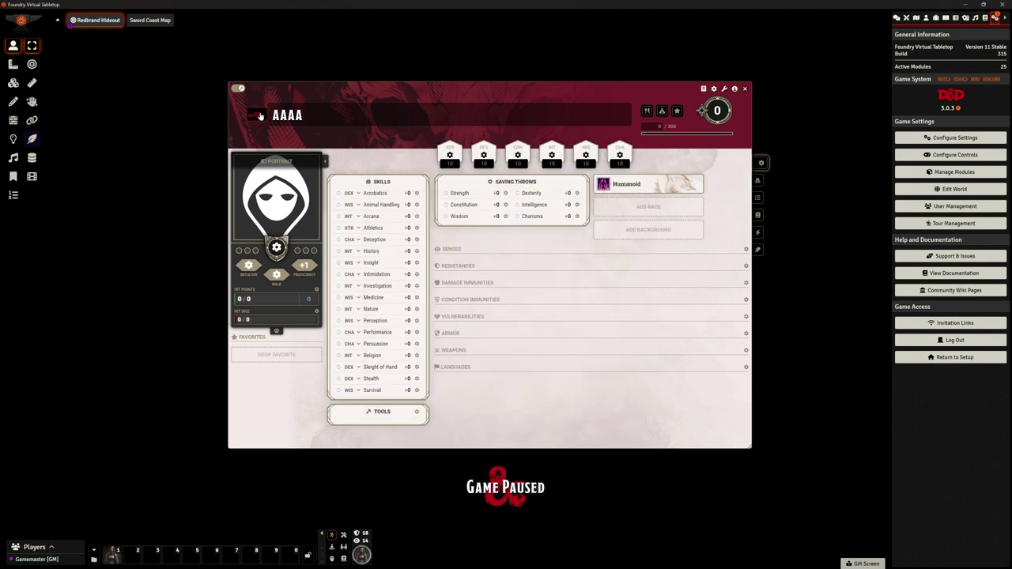
pyautogui.click(256, 115)
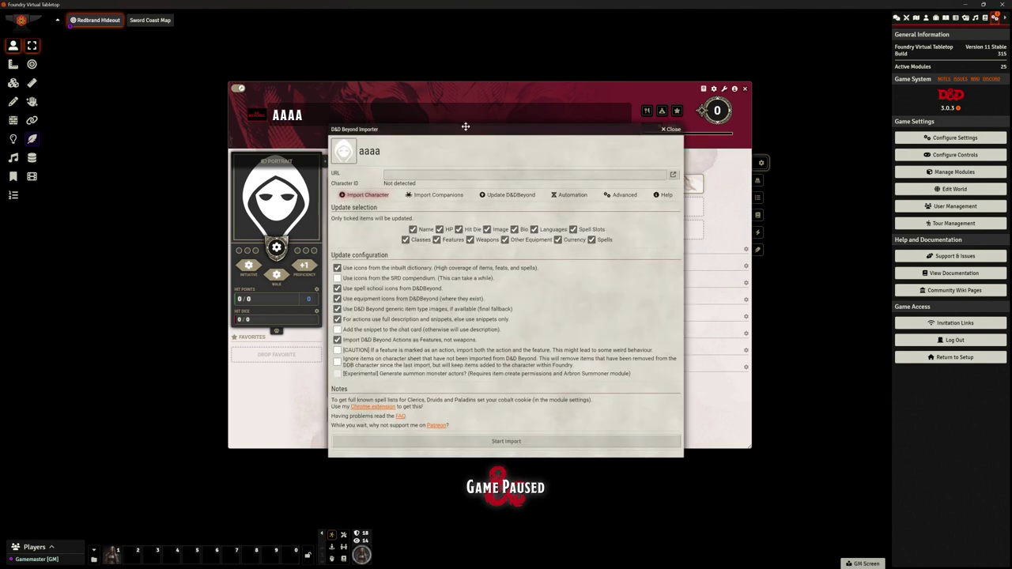
pyautogui.moveTo(470, 119); pyautogui.dragTo(458, 93)
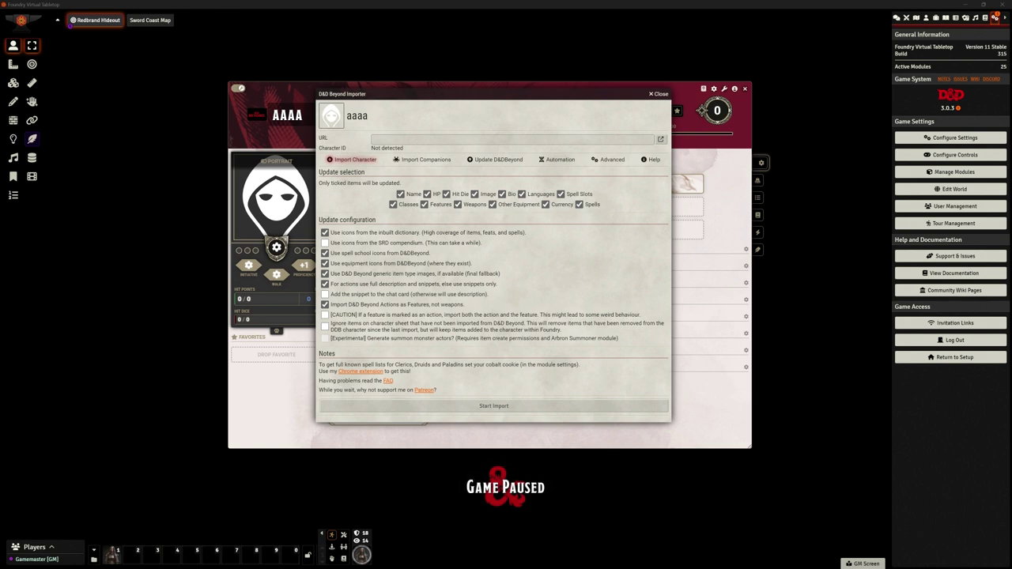
pyautogui.click(434, 139)
pyautogui.write('https://www.dndbeyond.com/characters/120643481')
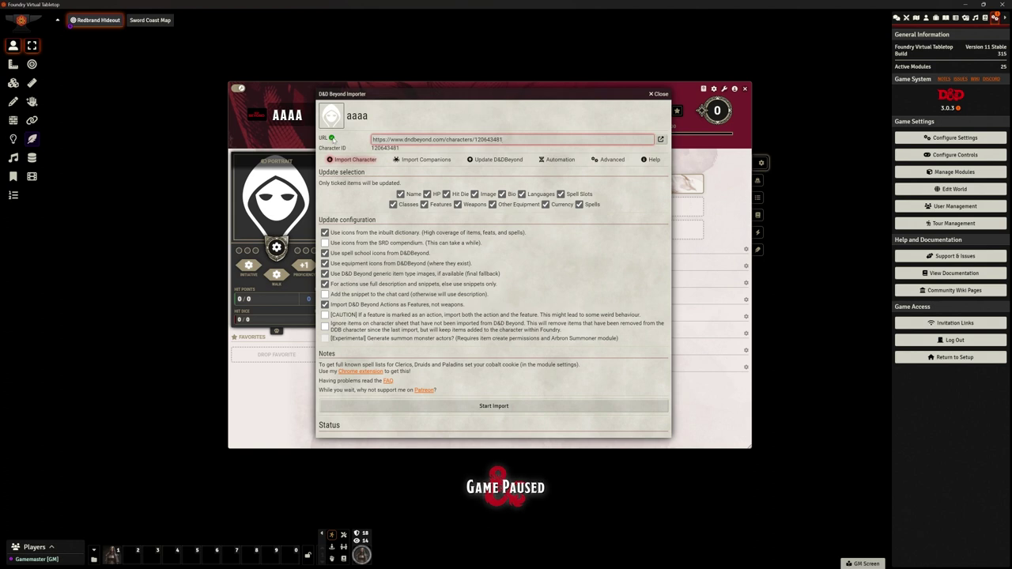
pyautogui.click(495, 406)
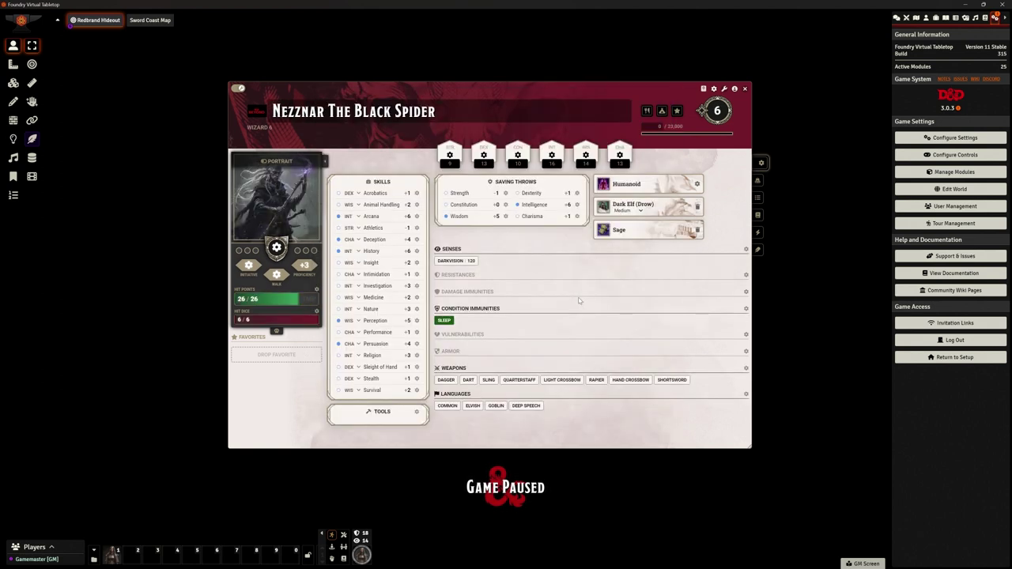
# Return the imported Nezznar sheet to play mode, then reposition and enlarge its window.
pyautogui.click(238, 89)
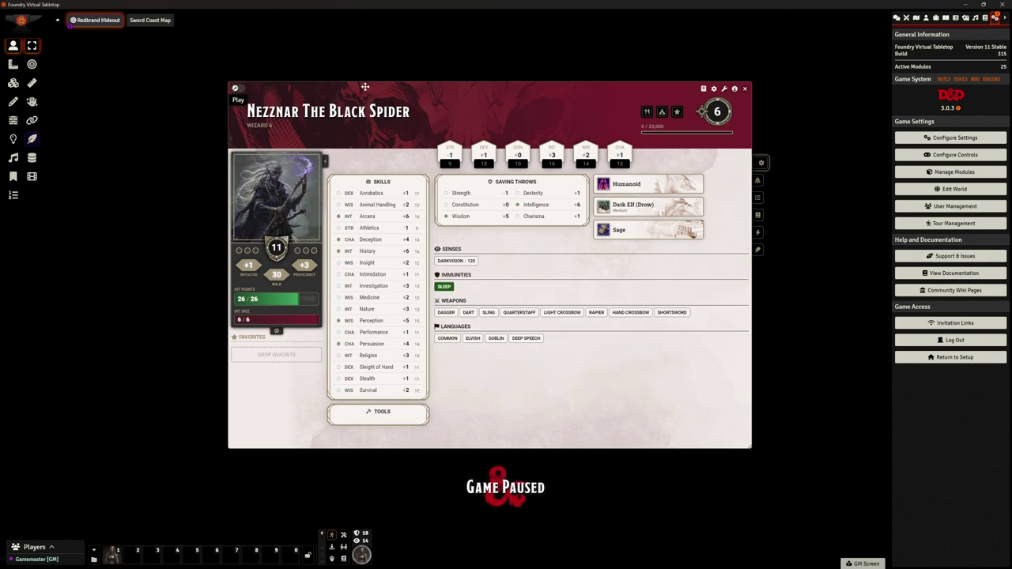
pyautogui.moveTo(267, 87); pyautogui.dragTo(156, 62)
pyautogui.moveTo(640, 421); pyautogui.dragTo(610, 486)
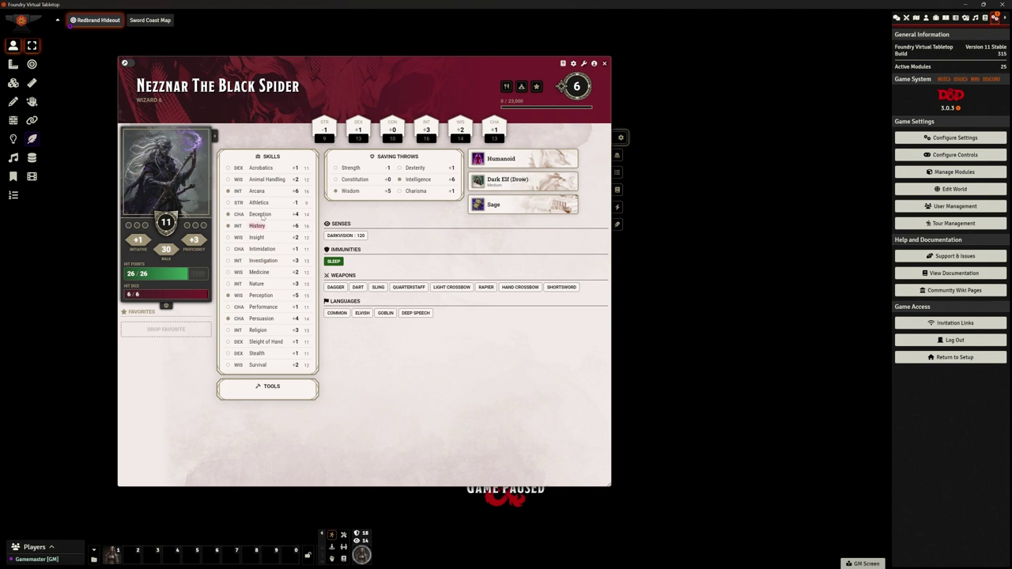
# Look over Nezznar's imported skills, inventory and features, including the Athletics and Keen Senses descriptions.
pyautogui.moveTo(263, 203)
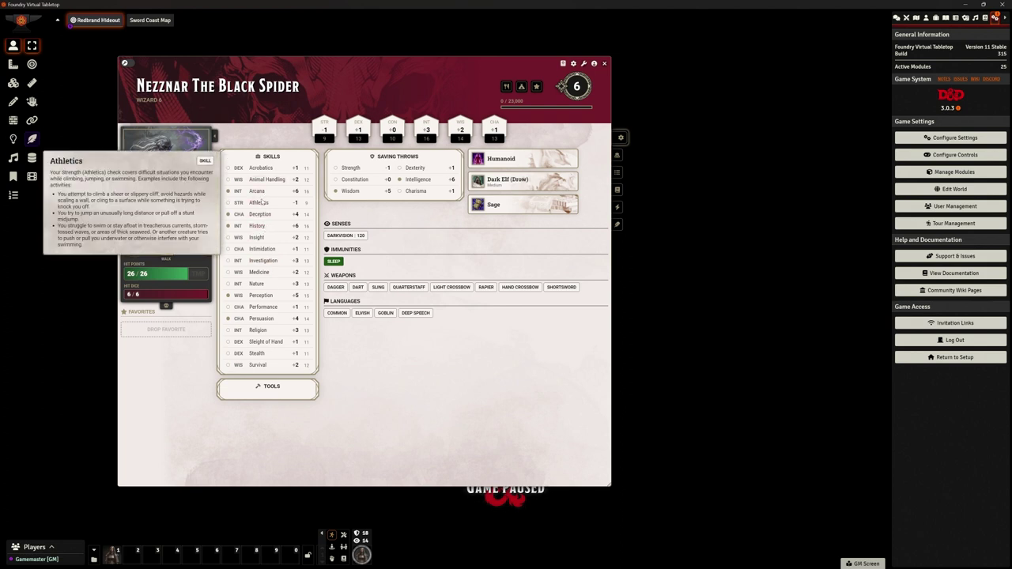
pyautogui.click(620, 157)
pyautogui.moveTo(255, 241)
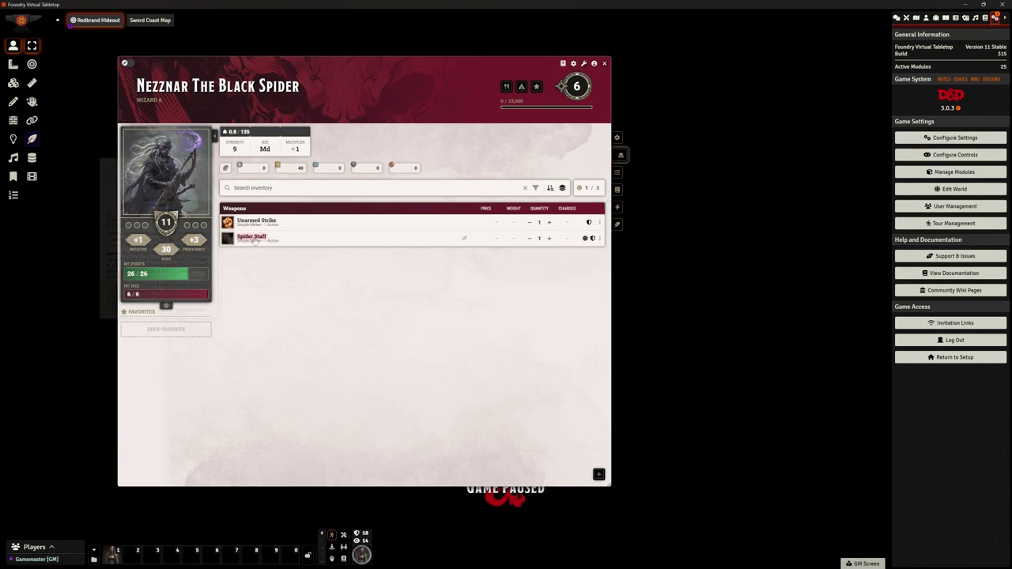
pyautogui.click(617, 173)
pyautogui.moveTo(342, 316)
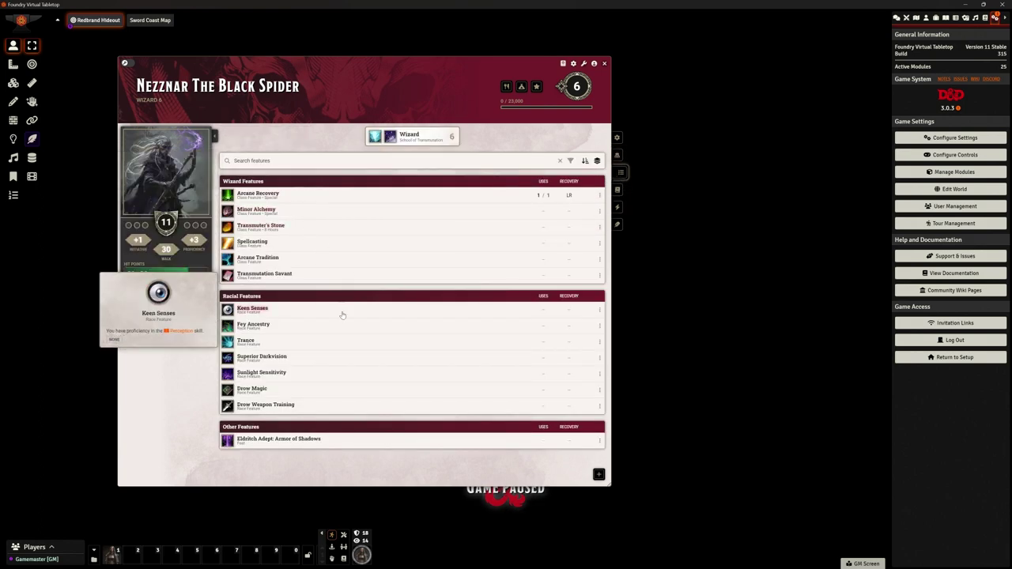
# Review Nezznar's imported spell list, from the at-will spells through the higher spell levels.
pyautogui.click(617, 193)
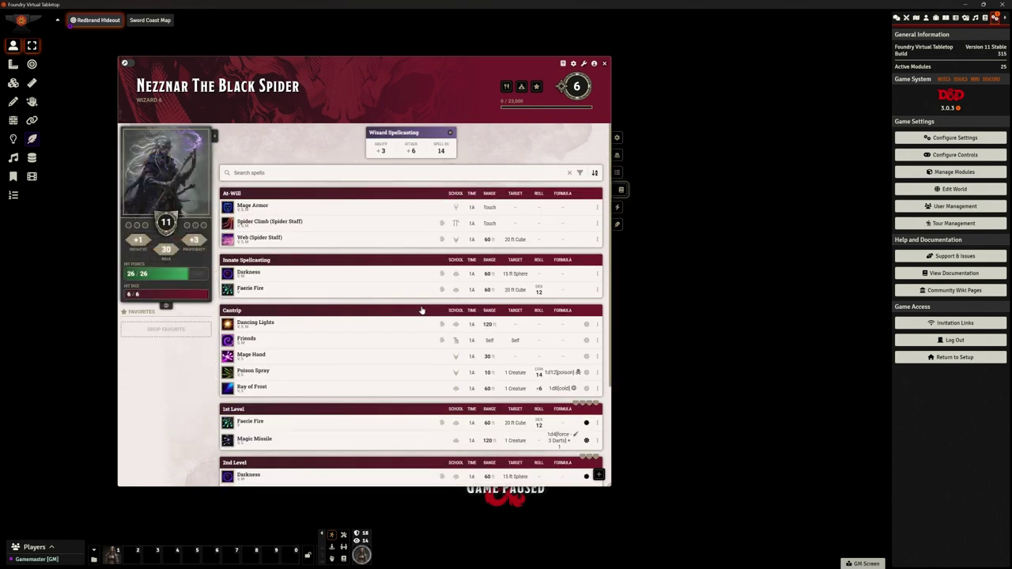
pyautogui.scroll(-2, 422, 311)
pyautogui.scroll(3, 422, 311)
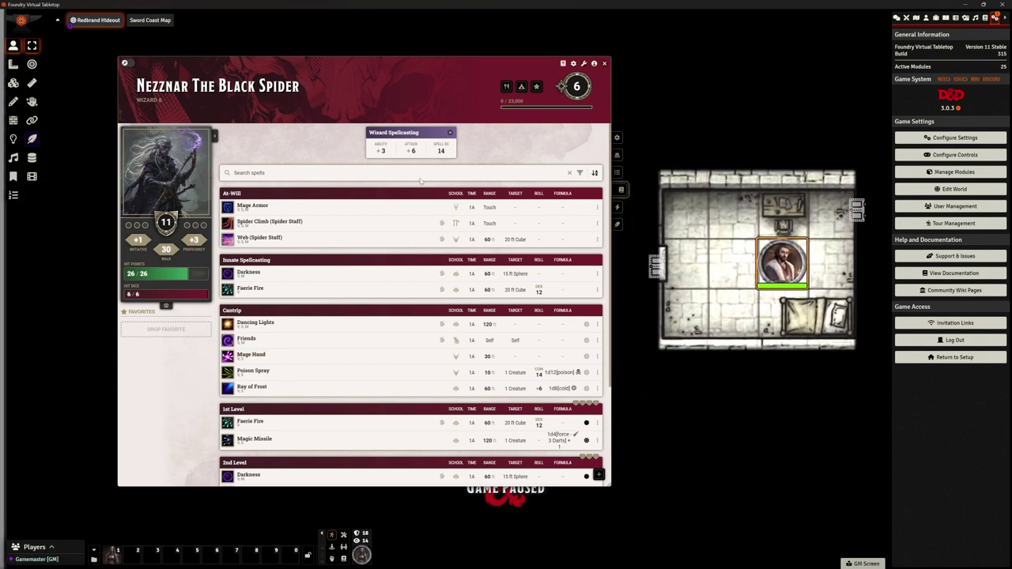
# Place a Nezznar The Black Spider token in the lower-left corner of the room on the Redbrand Hideout scene and select it.
pyautogui.moveTo(255, 210)
pyautogui.click(927, 18)
pyautogui.moveTo(923, 155); pyautogui.dragTo(684, 324)
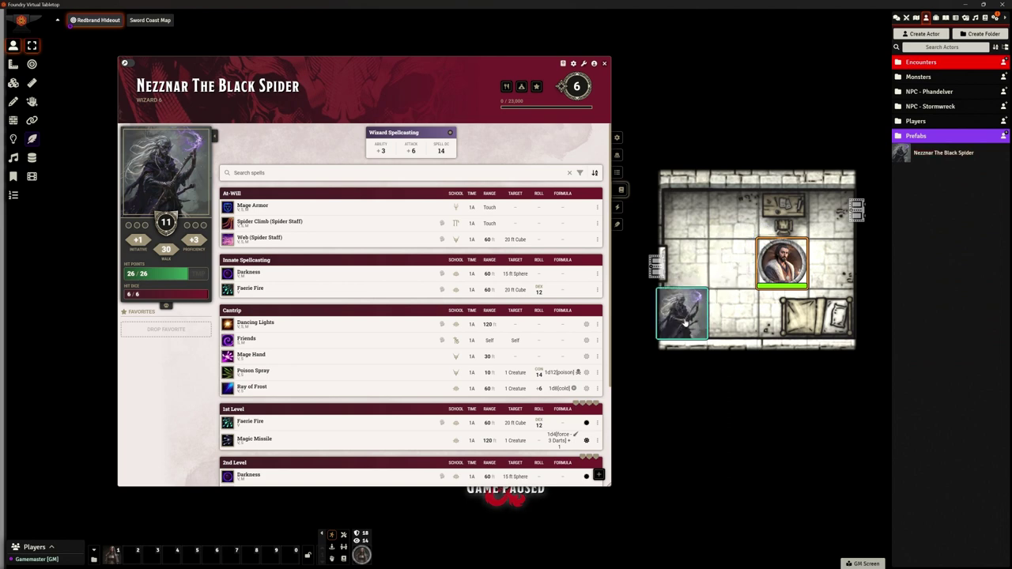
pyautogui.click(686, 321)
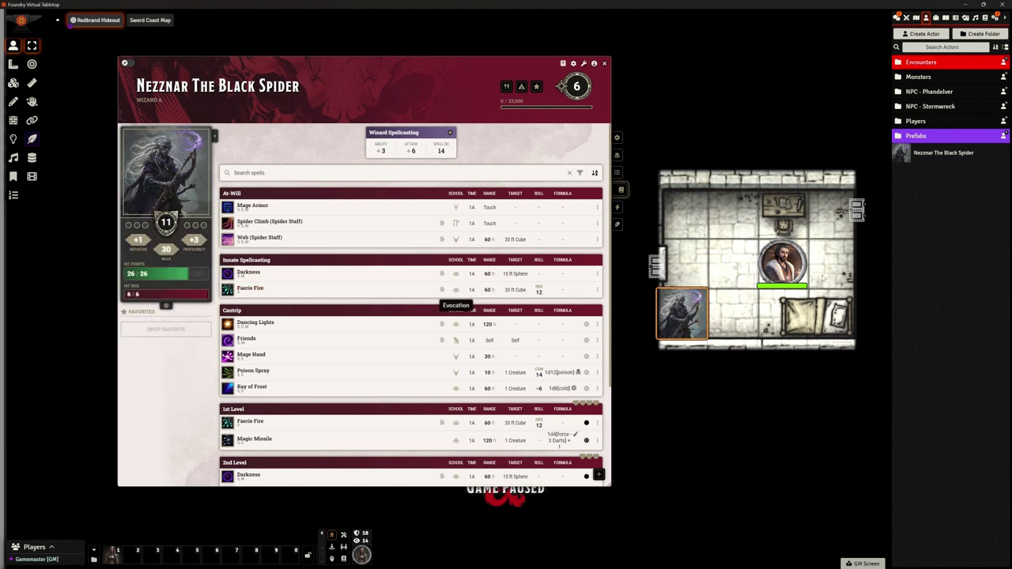
# Apply the Mage Armor effect from Nezznar's spell card in the chat log to the selected token and check the armor class.
pyautogui.click(896, 16)
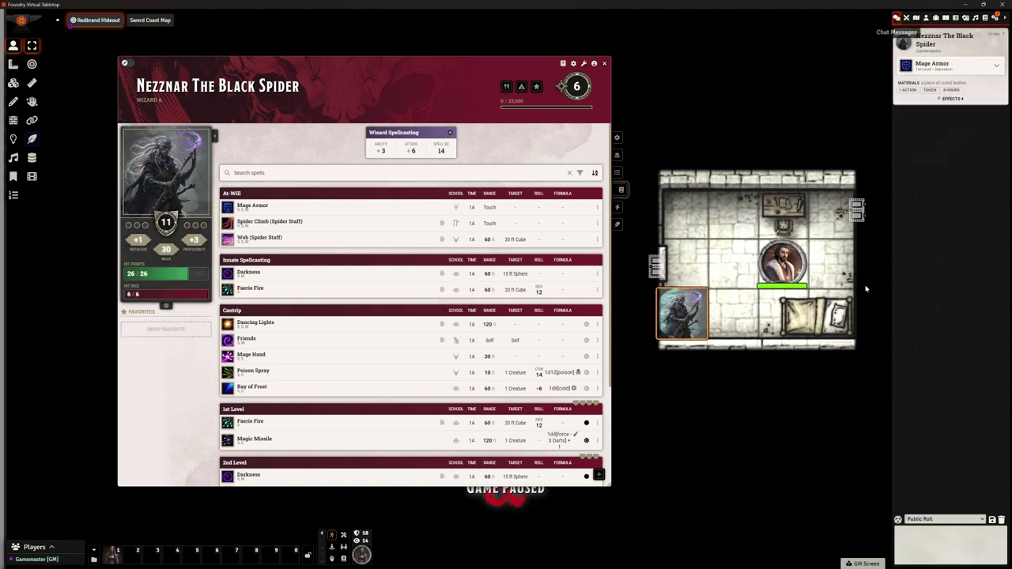
pyautogui.click(952, 99)
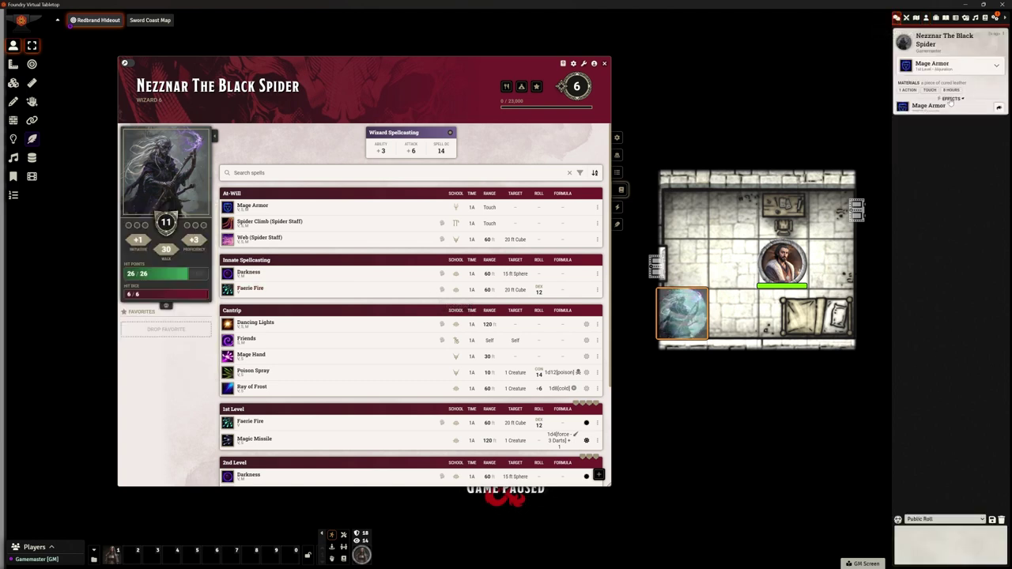
pyautogui.click(998, 108)
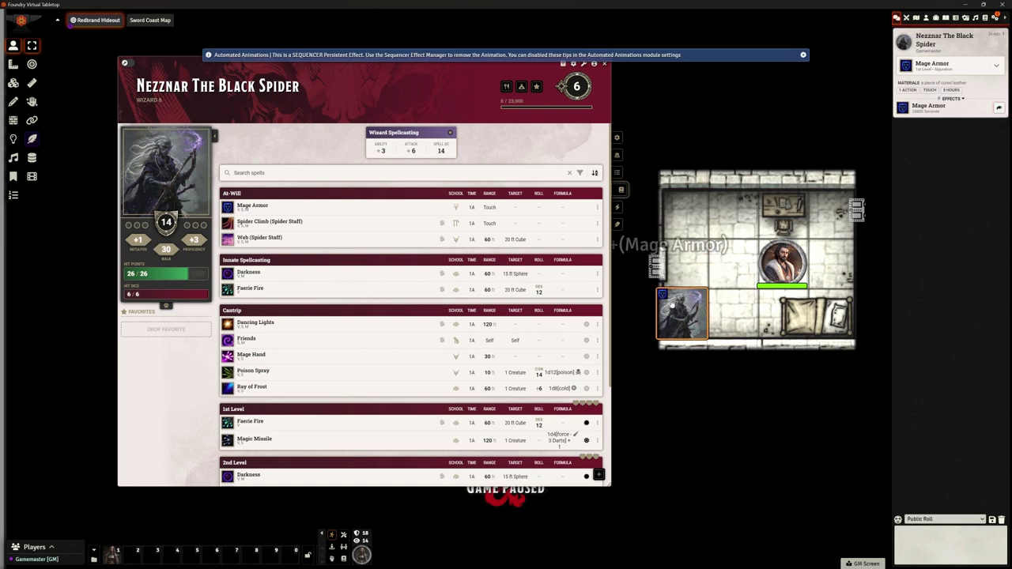
pyautogui.moveTo(169, 223)
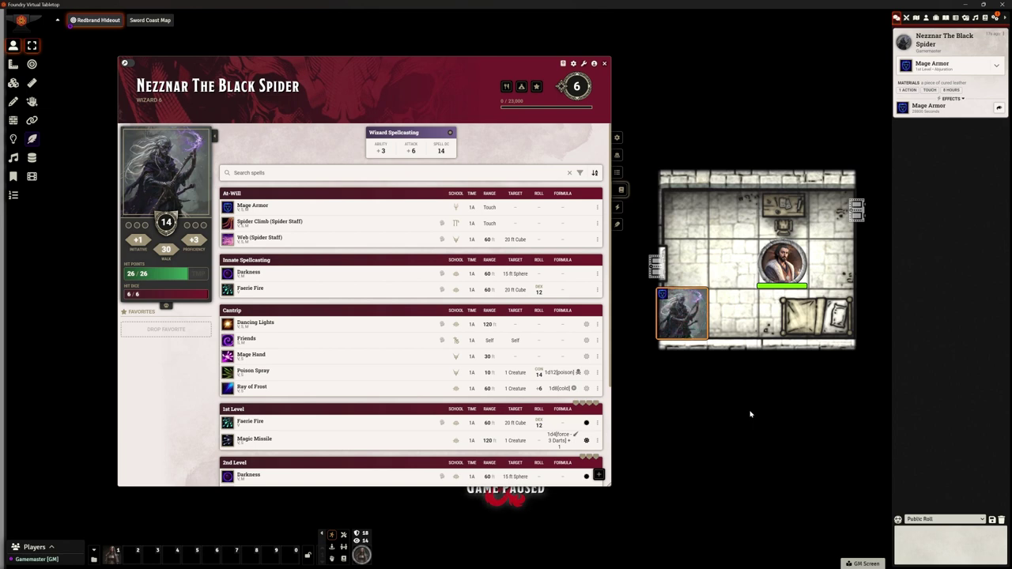
# File the Nezznar The Black Spider actor in the NPC - Phandelver folder and check the folder's contents.
pyautogui.click(924, 21)
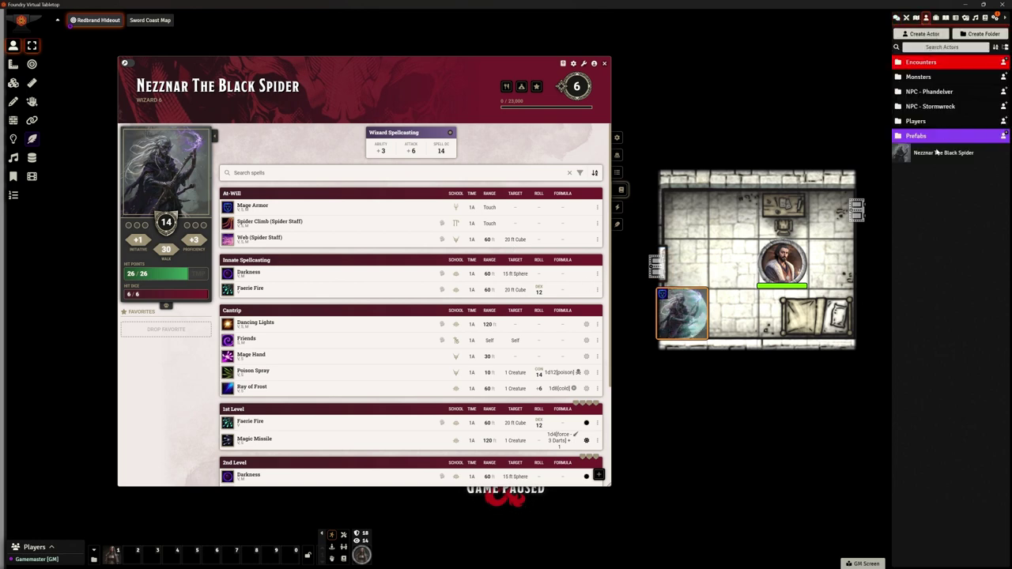
pyautogui.moveTo(922, 156); pyautogui.dragTo(926, 92)
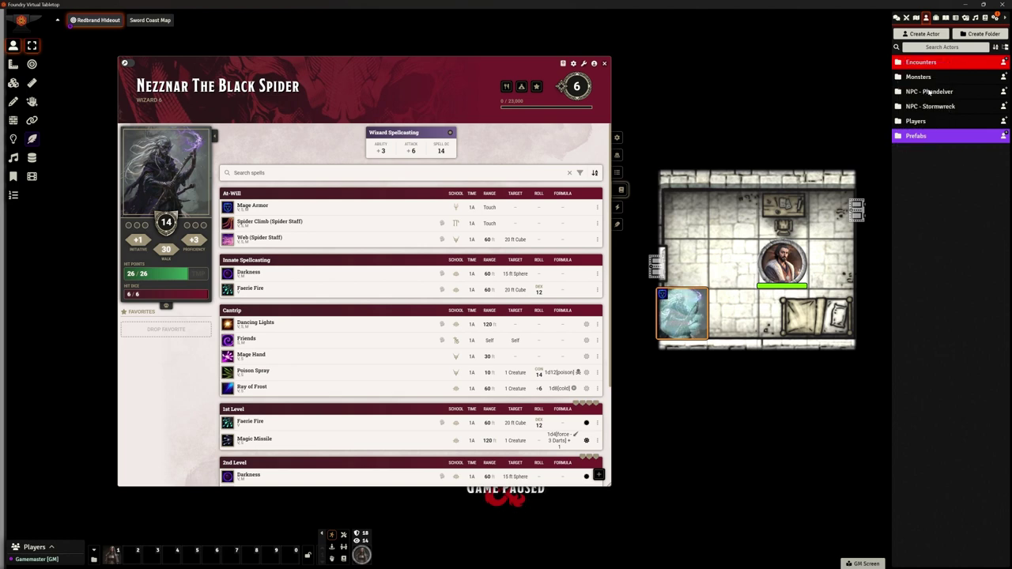
pyautogui.click(929, 92)
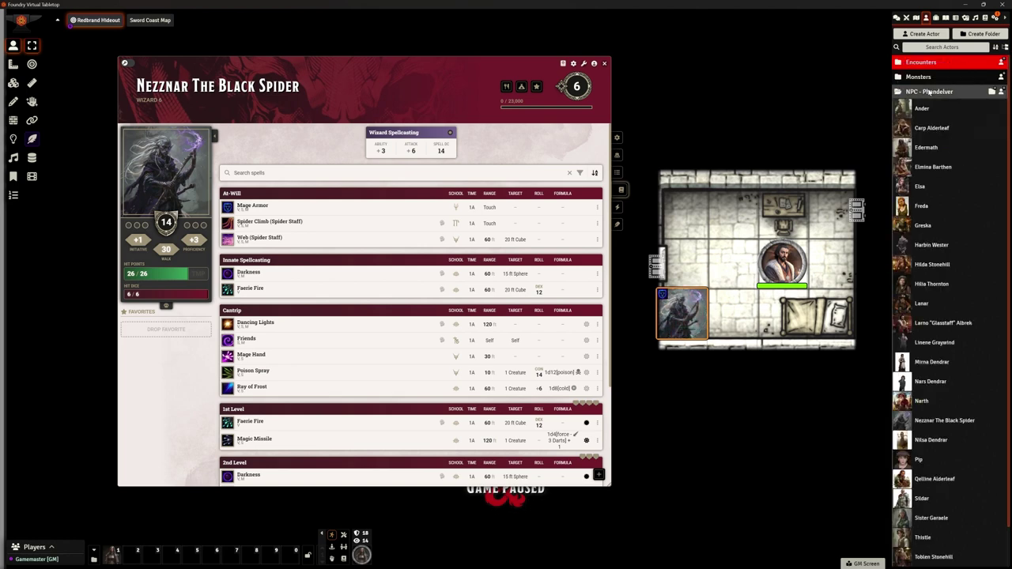
pyautogui.click(928, 91)
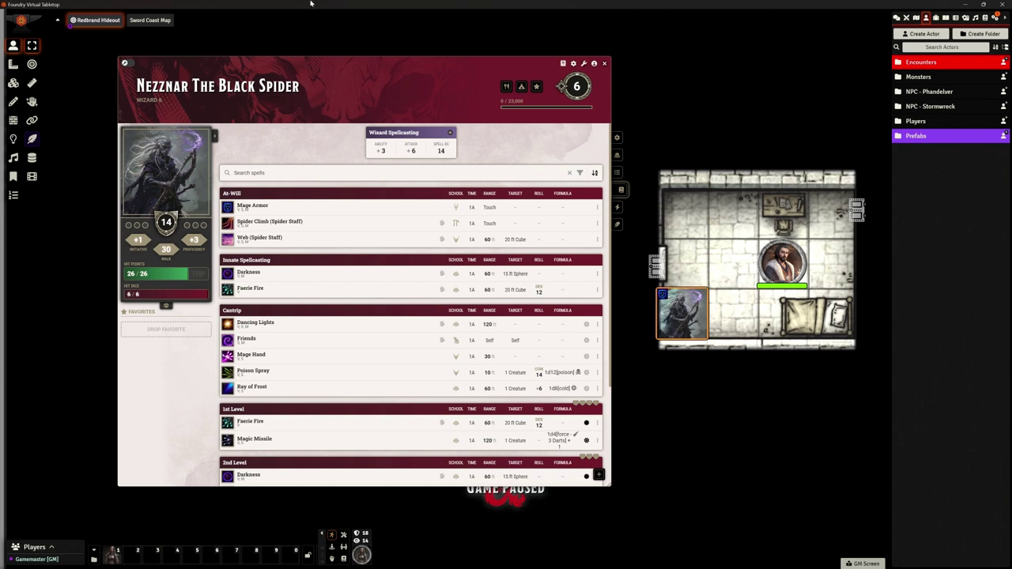
# Close Nezznar's character sheet and move his token one square up and one square right, beside the bearded man's token.
pyautogui.click(604, 63)
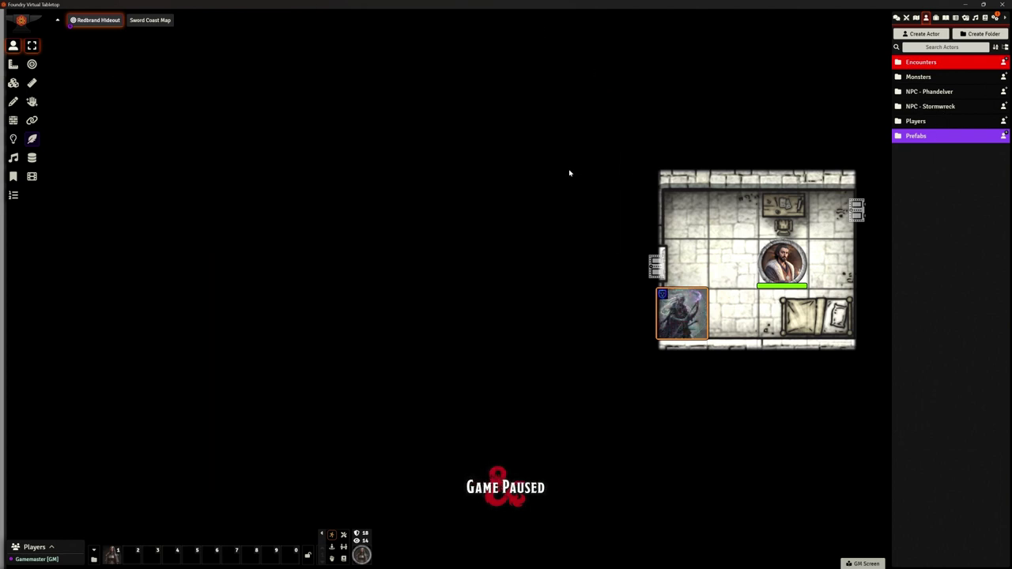
pyautogui.press('Up')
pyautogui.press('Right')
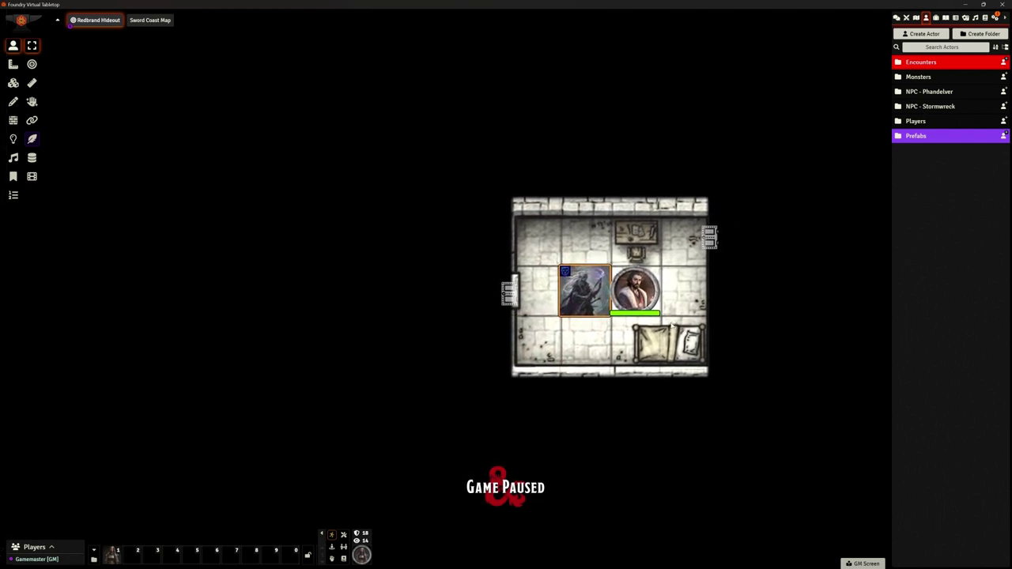